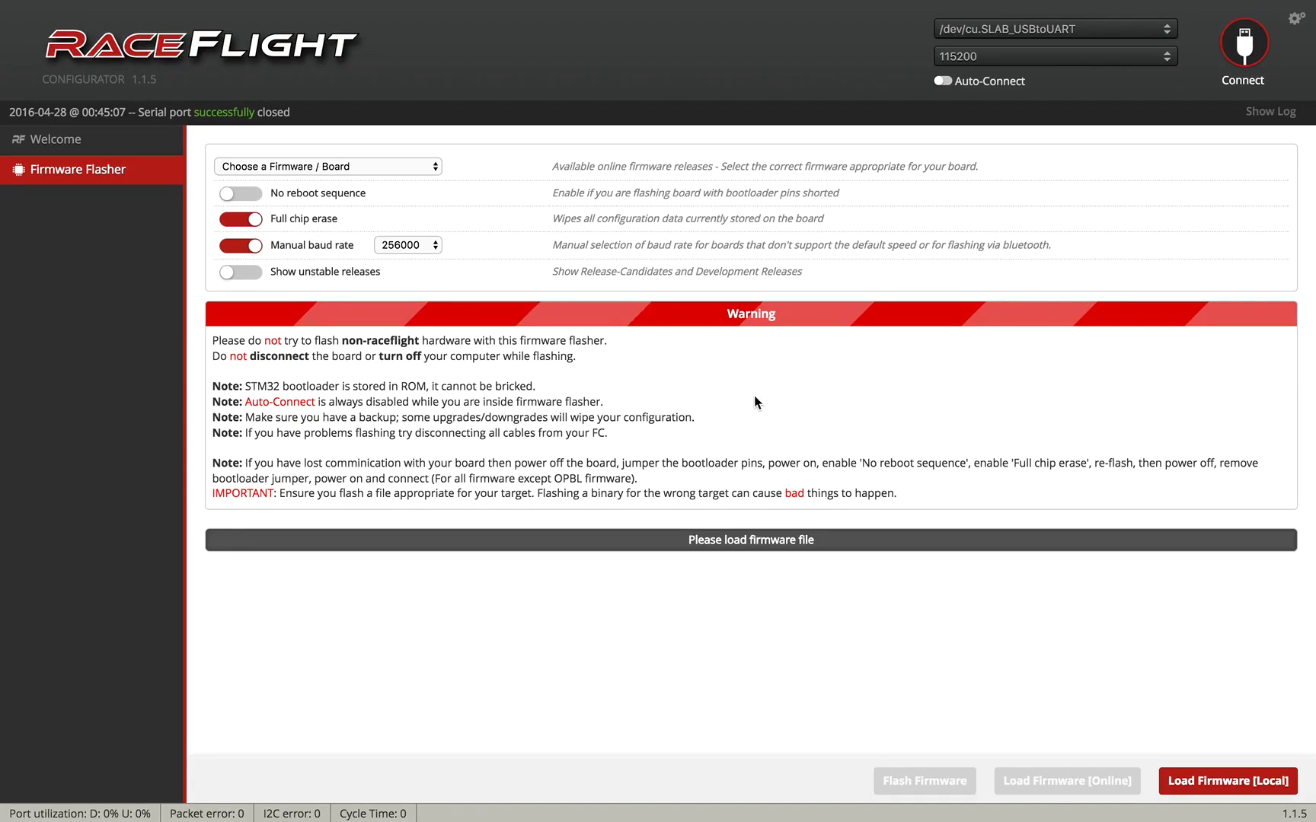
Select the 16.04.24c SPRACINGF3 (stable) release from the firmware dropdown
{"action": "left_click", "coordinate": [379, 167]}
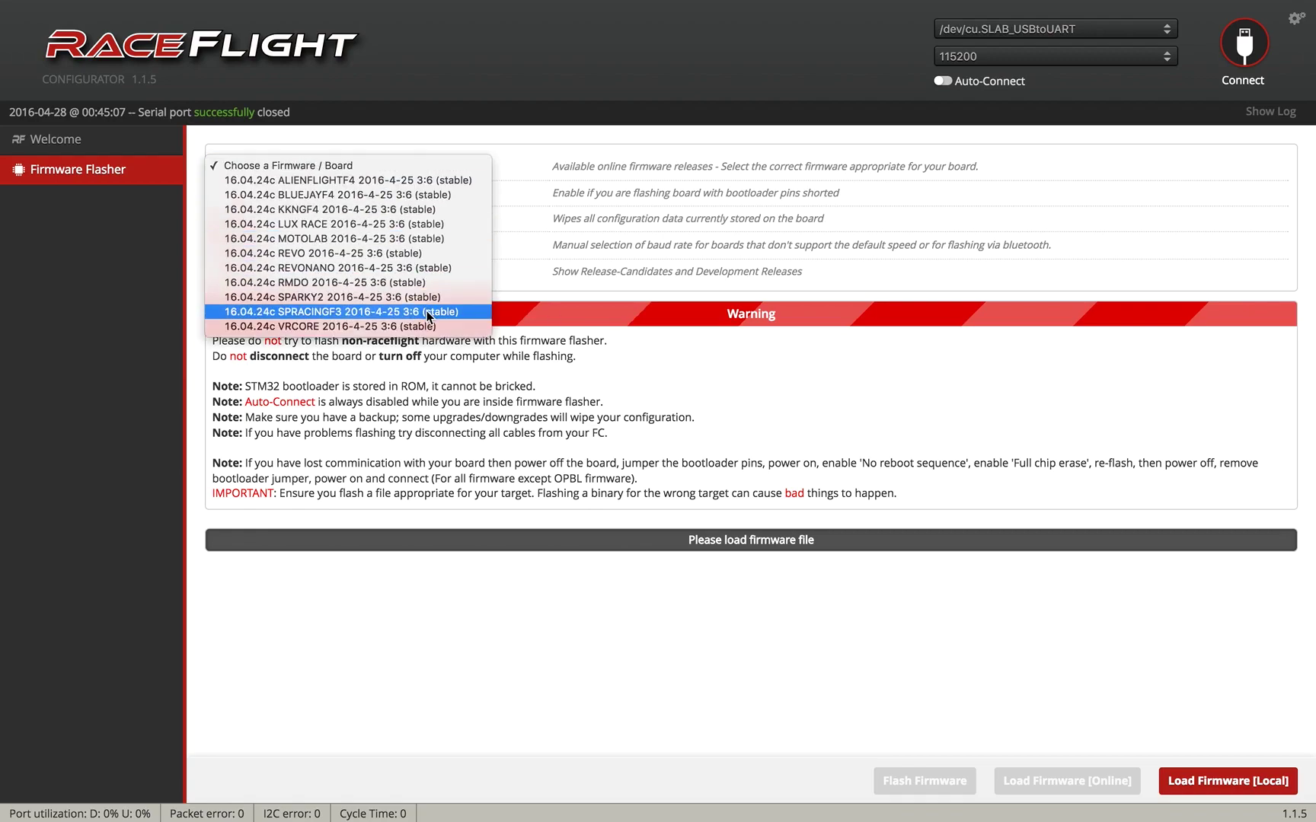
{"action": "left_click", "coordinate": [343, 312]}
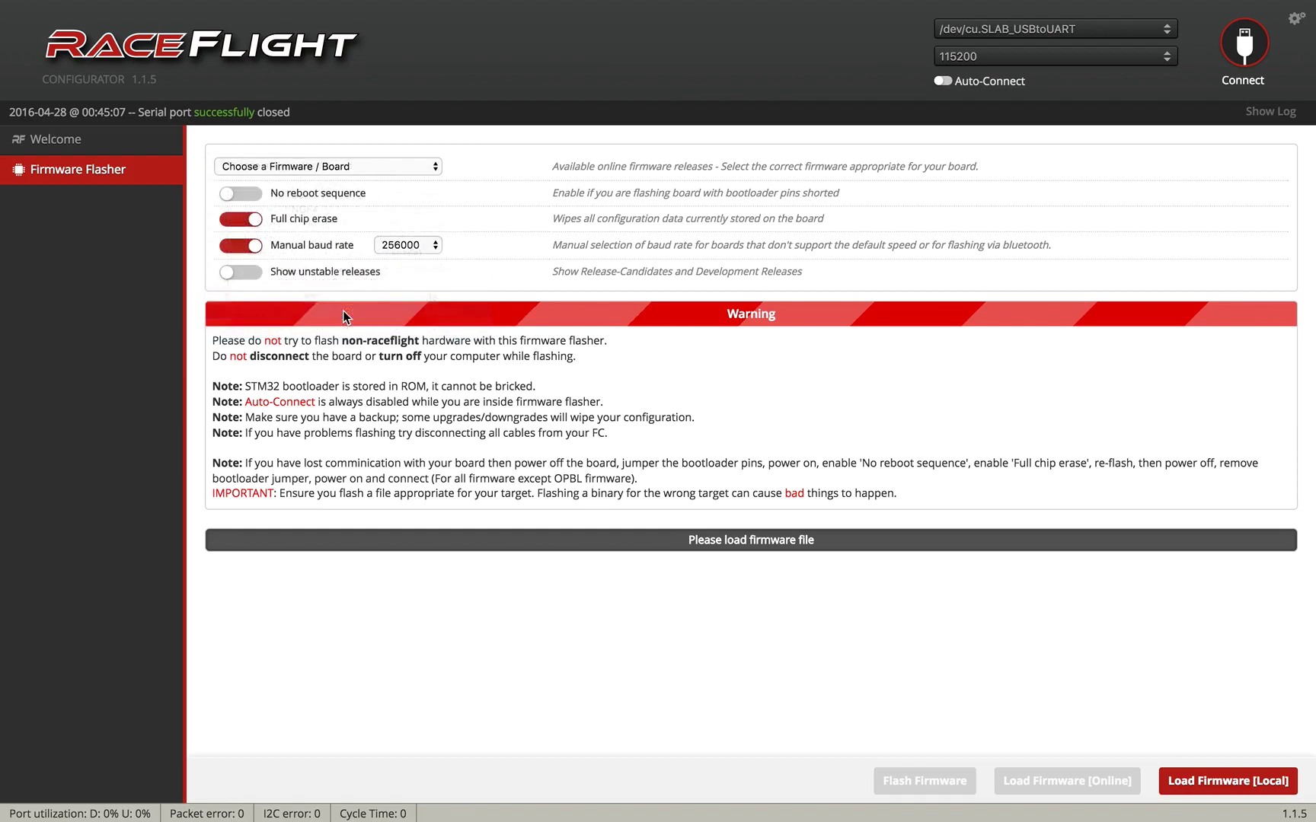
Load the SPRACINGF3 firmware online and flash it onto the board
{"action": "left_click", "coordinate": [1064, 786]}
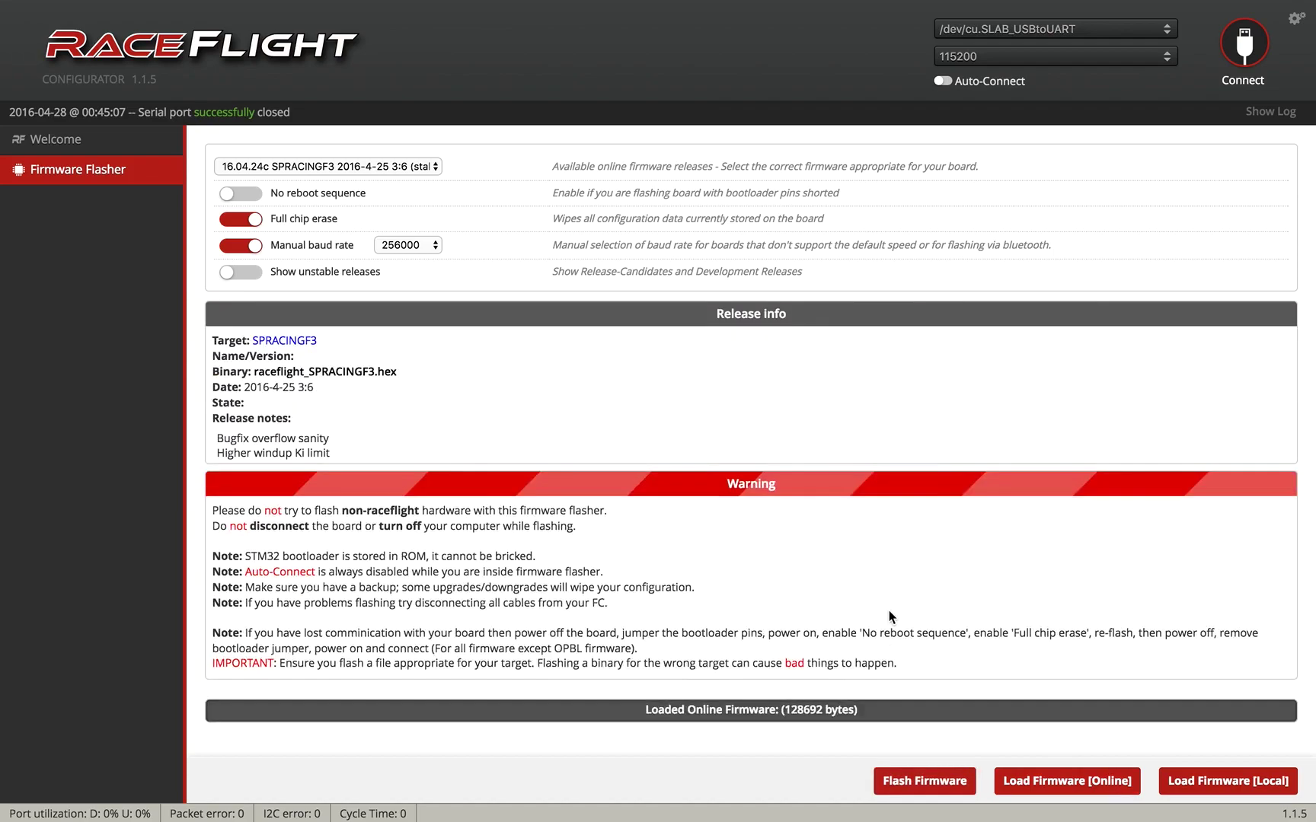
{"action": "scroll", "coordinate": [921, 749], "scroll_direction": "down", "scroll_amount": 1}
{"action": "left_click", "coordinate": [924, 780]}
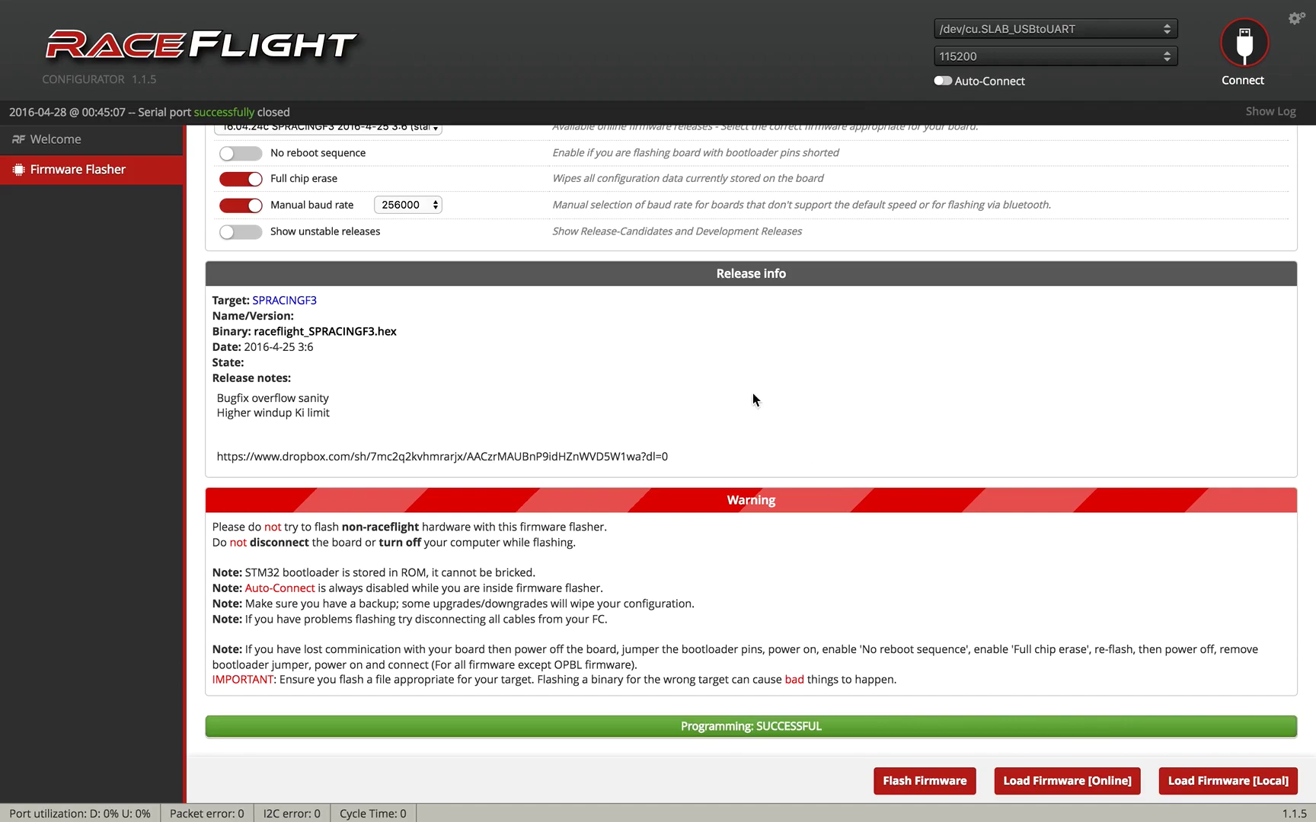
Connect and enable GPS on UART2 and Serial RX on UART3, then save and reboot
{"action": "left_click", "coordinate": [1244, 43]}
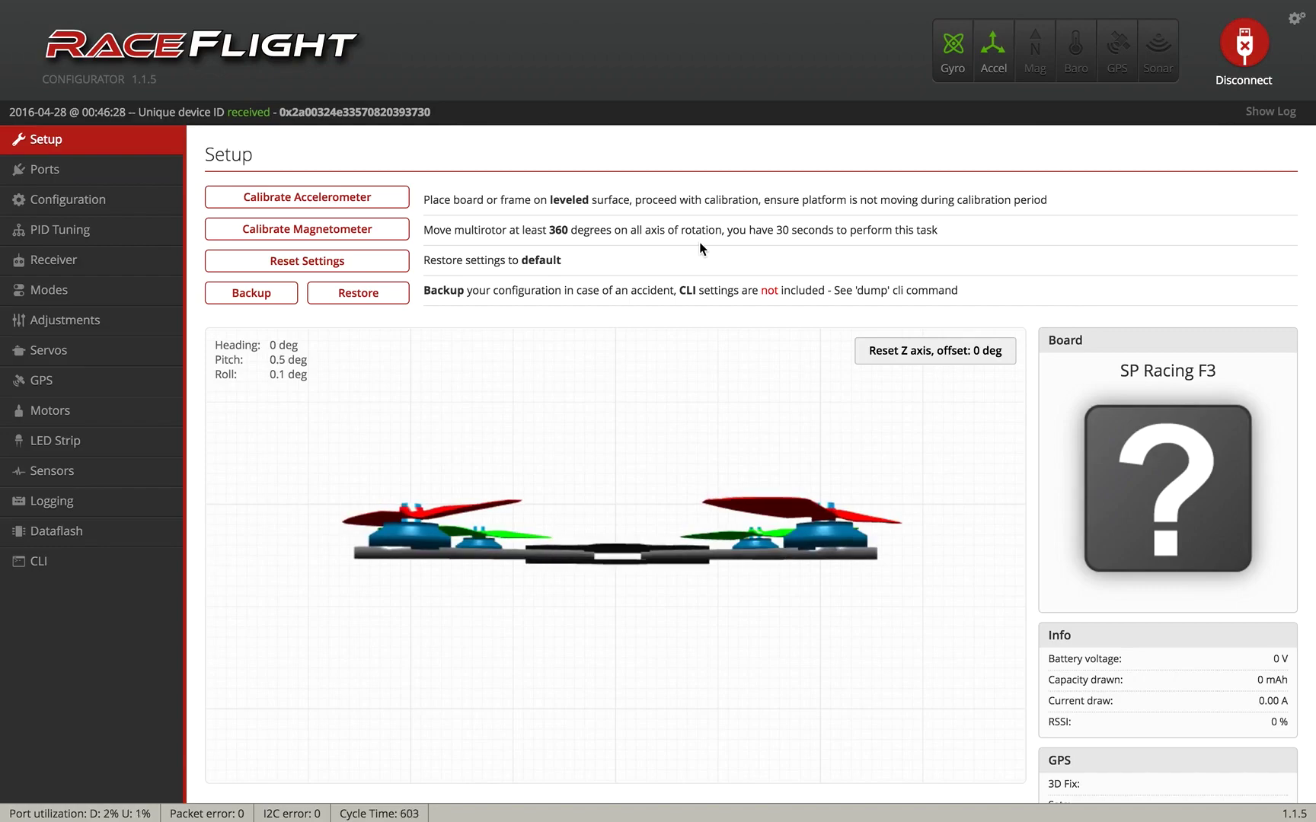
{"action": "left_click", "coordinate": [110, 177]}
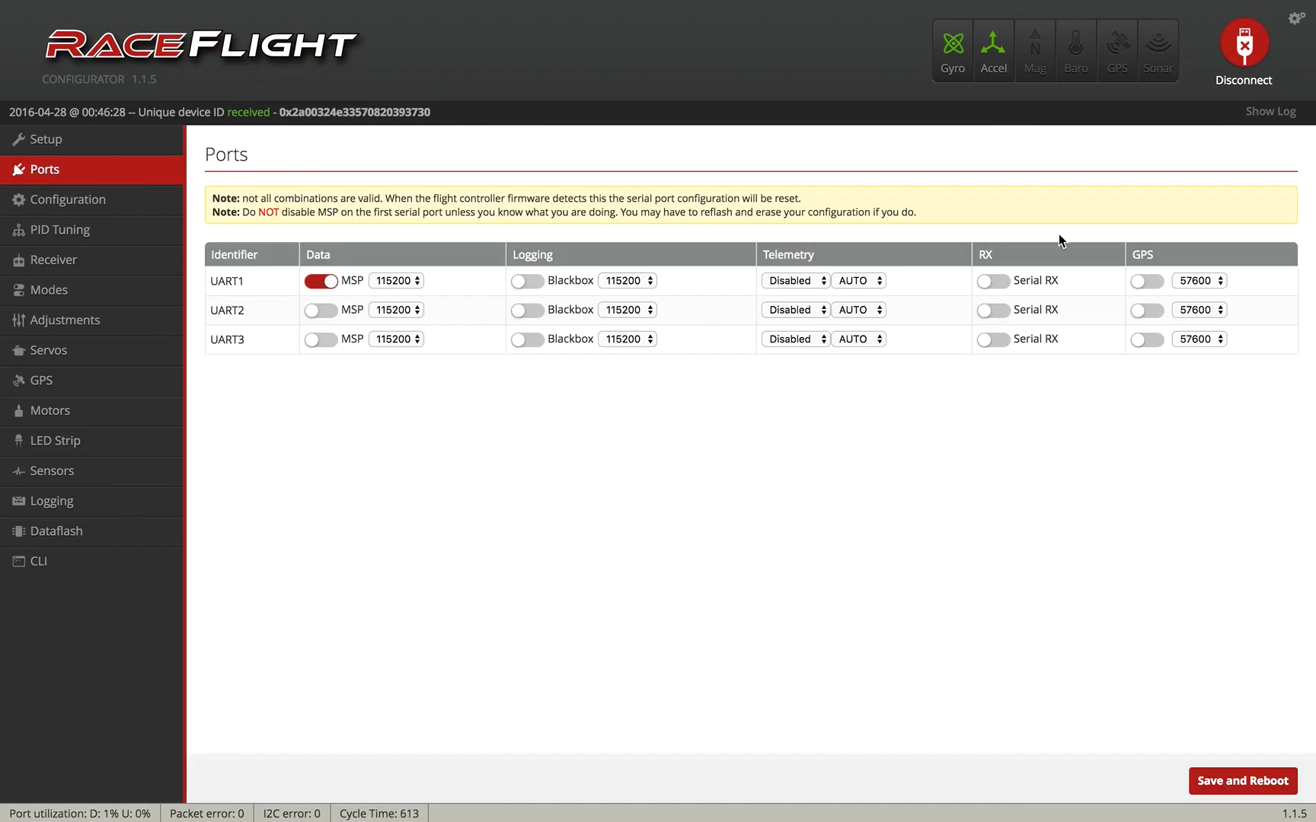
{"action": "left_click", "coordinate": [1148, 310]}
{"action": "left_click", "coordinate": [993, 340]}
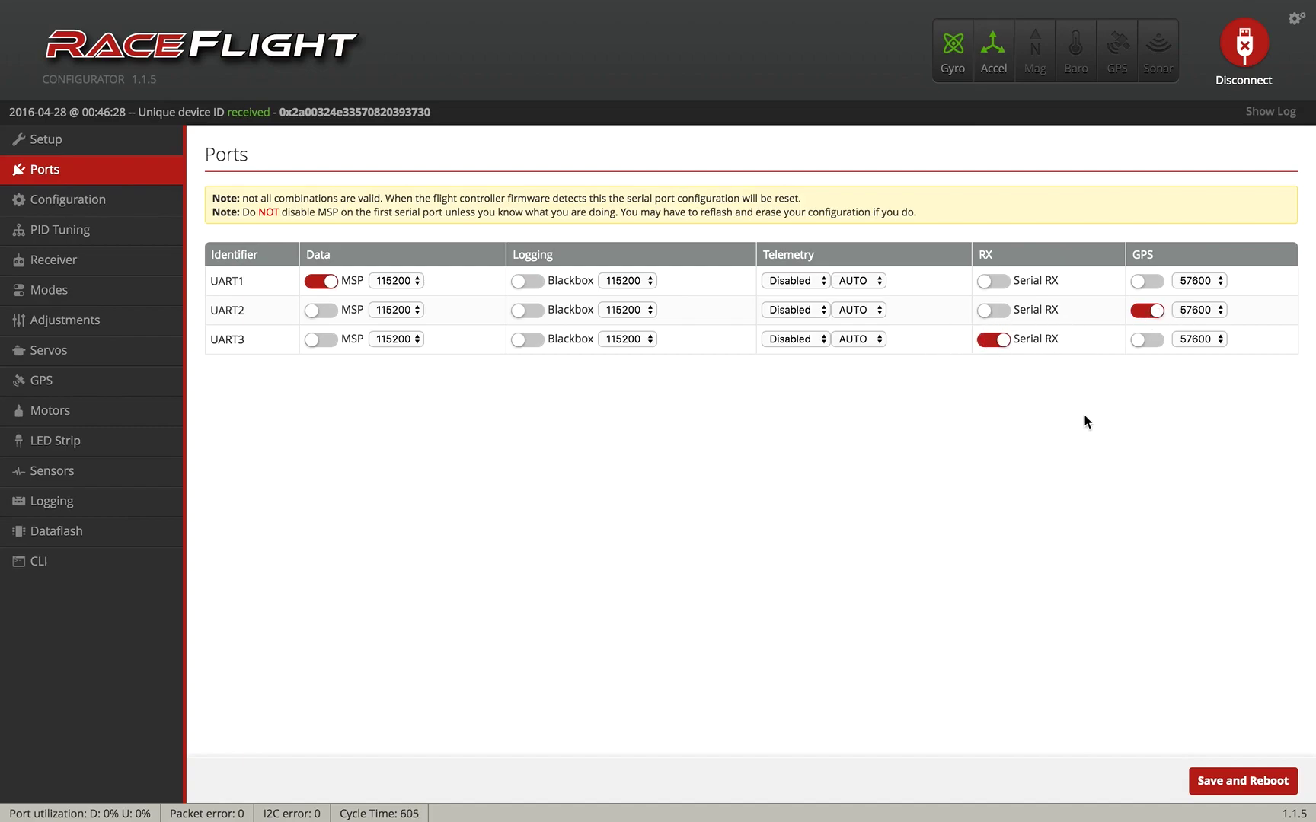
{"action": "left_click", "coordinate": [1241, 781]}
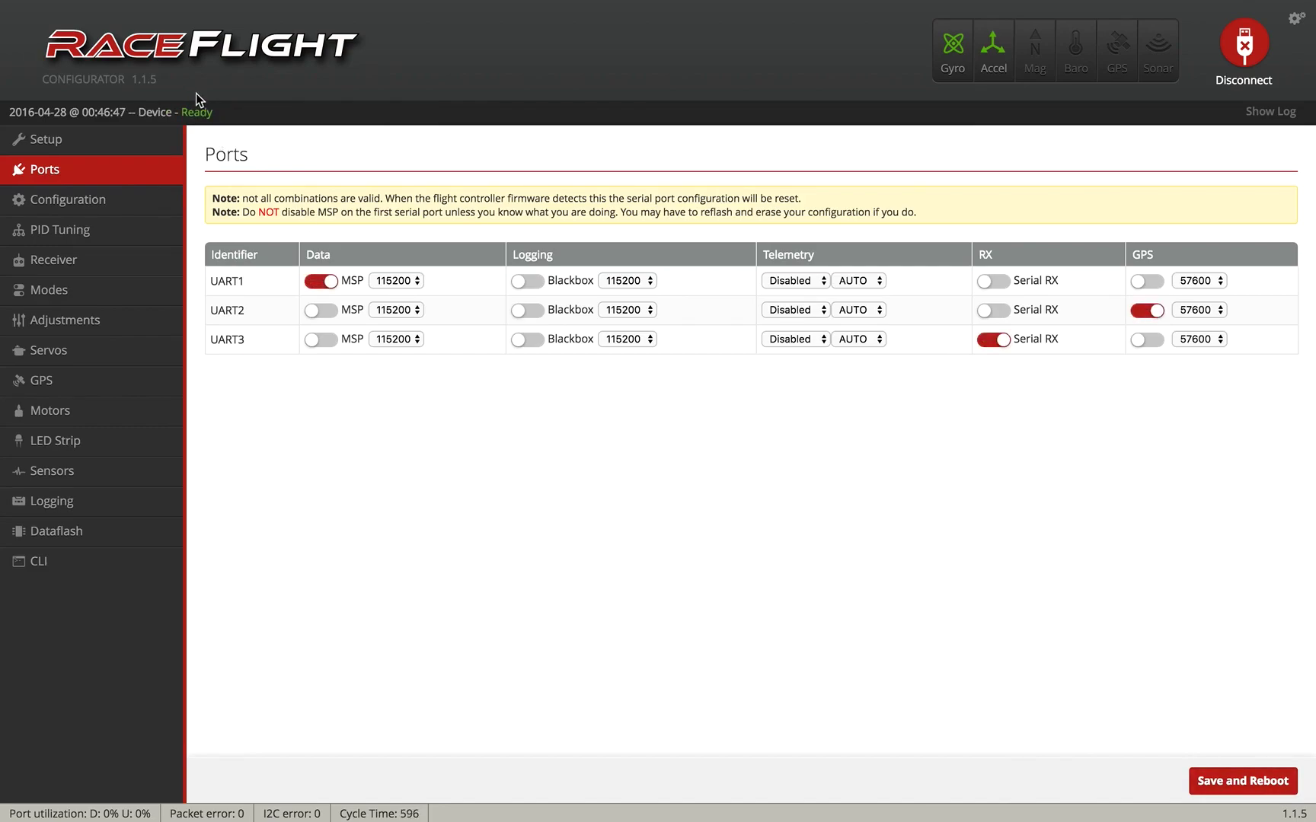
{"action": "left_click", "coordinate": [109, 204]}
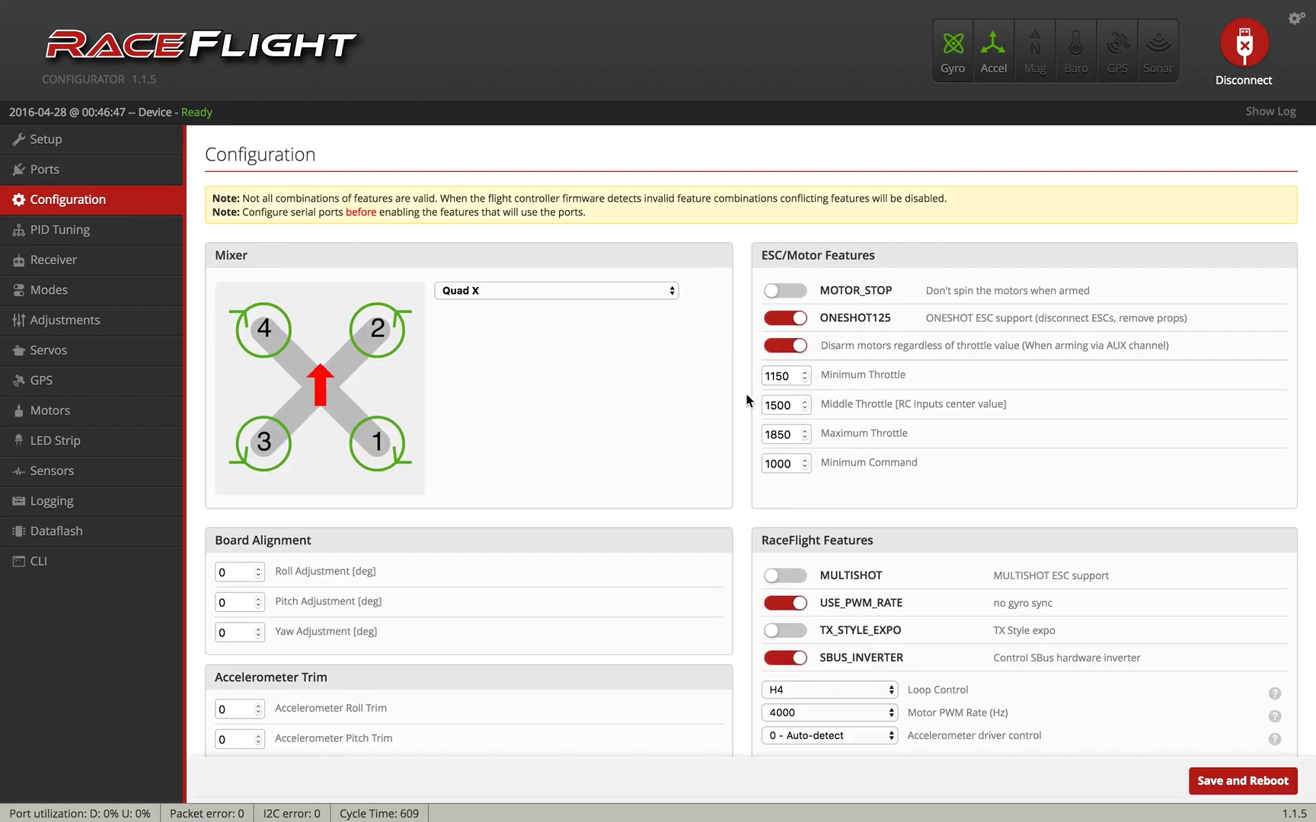
Enter minimum throttle 1055 and maximum throttle 1955 under ESC/Motor Features
{"action": "left_click_drag", "start_coordinate": [770, 376], "coordinate": [792, 376]}
{"action": "type", "text": "1"}
{"action": "type", "text": "055"}
{"action": "left_click_drag", "start_coordinate": [766, 434], "coordinate": [820, 434]}
{"action": "type", "text": "19"}
{"action": "scroll", "coordinate": [993, 532], "scroll_direction": "down", "scroll_amount": 1}
{"action": "scroll", "coordinate": [993, 532], "scroll_direction": "down", "scroll_amount": 5}
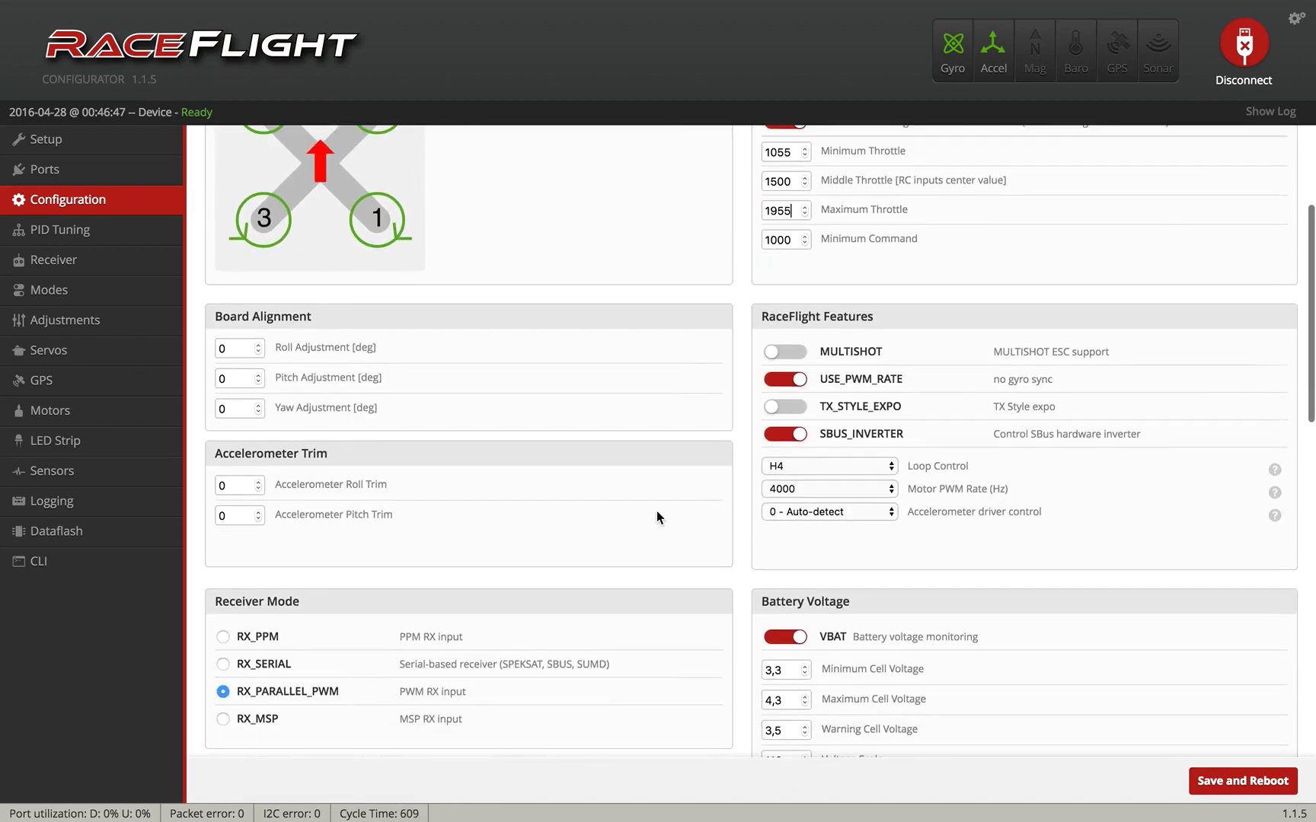
Switch the receiver to RX_SERIAL with the SBUS provider and enable MULTISHOT
{"action": "left_click", "coordinate": [224, 665]}
{"action": "scroll", "coordinate": [366, 640], "scroll_direction": "down", "scroll_amount": 5}
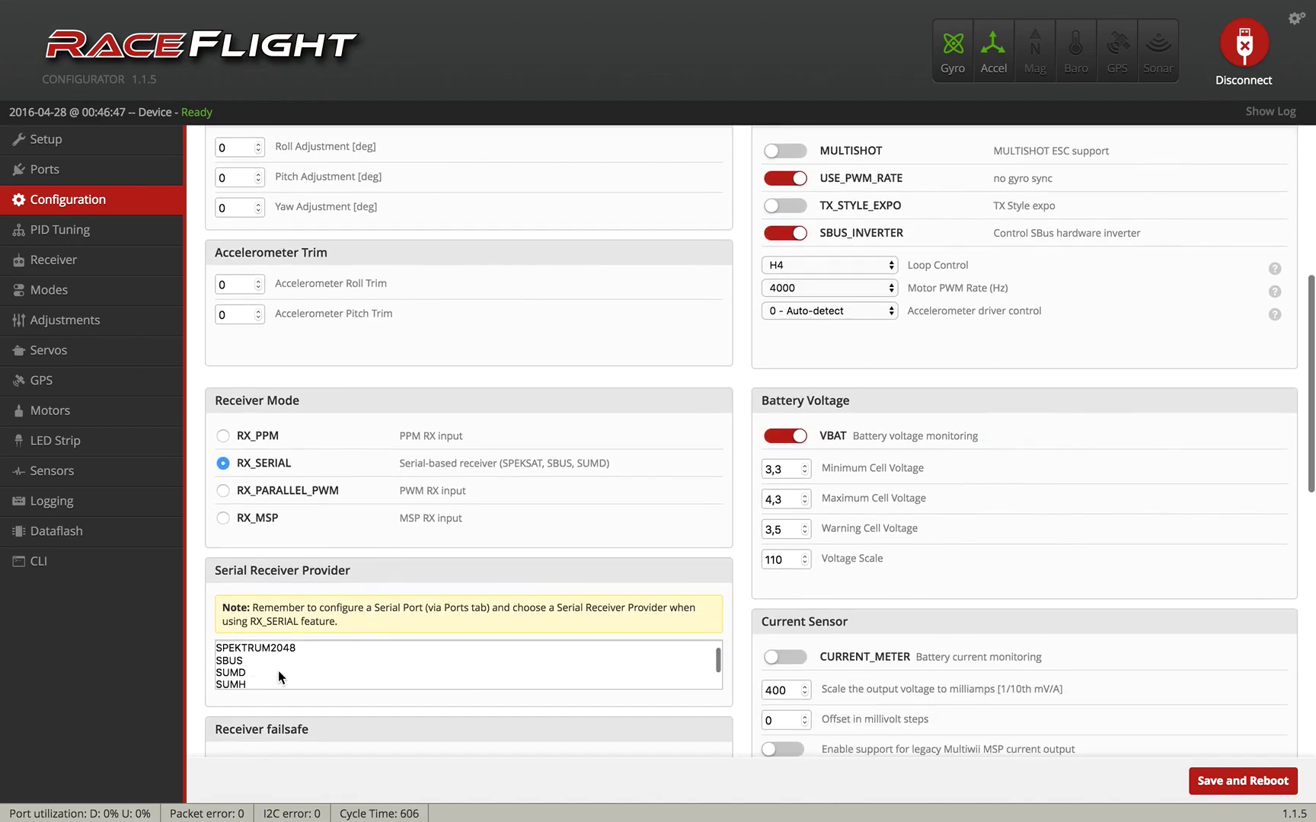
{"action": "left_click", "coordinate": [259, 661]}
{"action": "scroll", "coordinate": [708, 325], "scroll_direction": "up", "scroll_amount": 2}
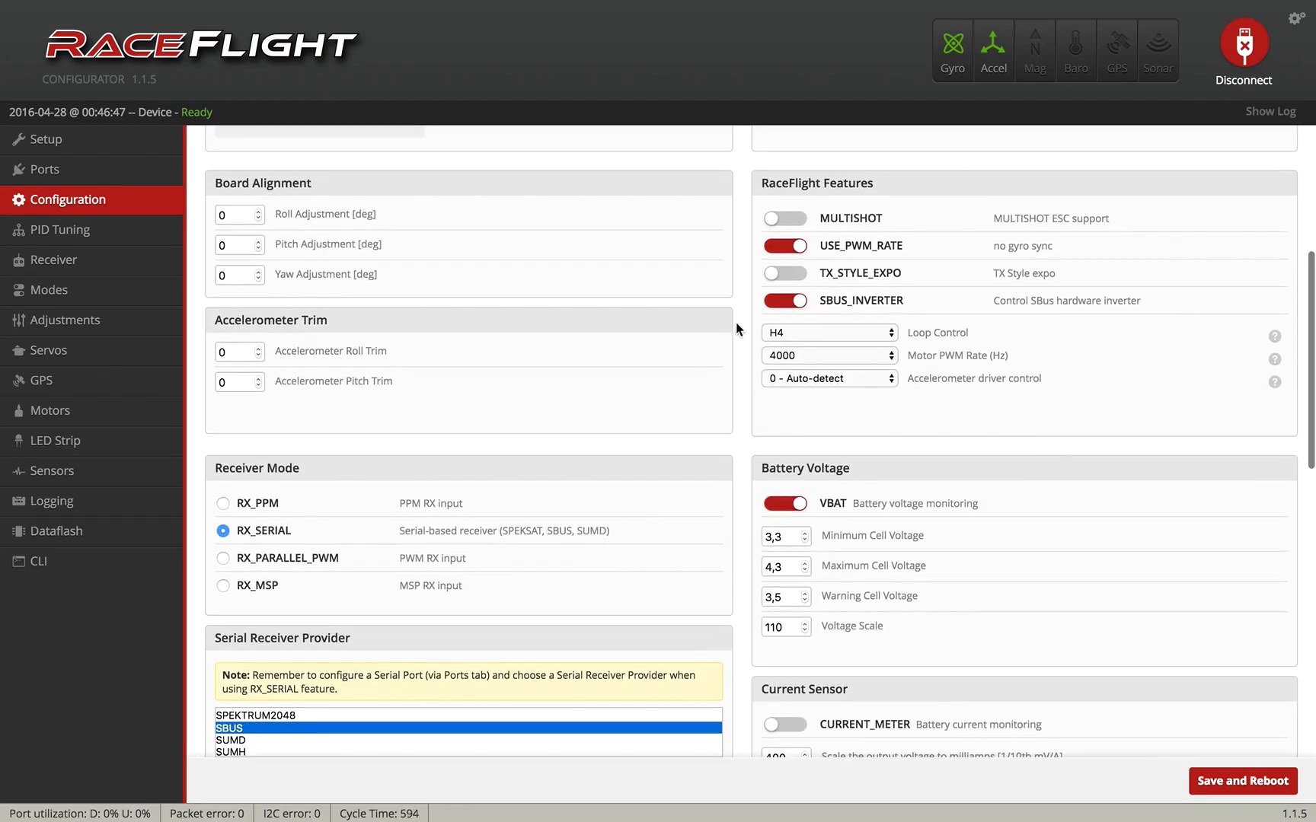
{"action": "left_click", "coordinate": [792, 219]}
Set Loop Control to H8, voltage scale 210 and maximum cell voltage 4.4
{"action": "left_click", "coordinate": [812, 334]}
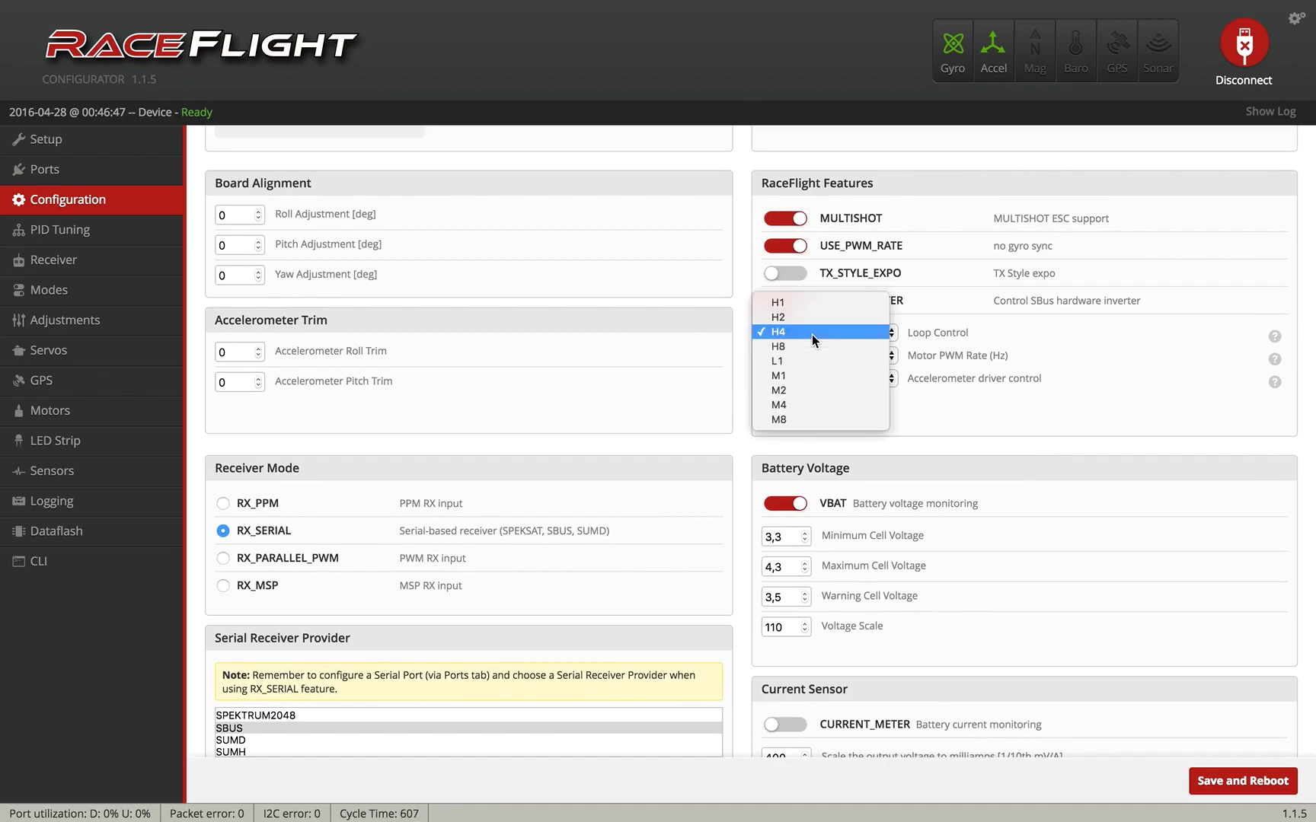
{"action": "left_click", "coordinate": [811, 343]}
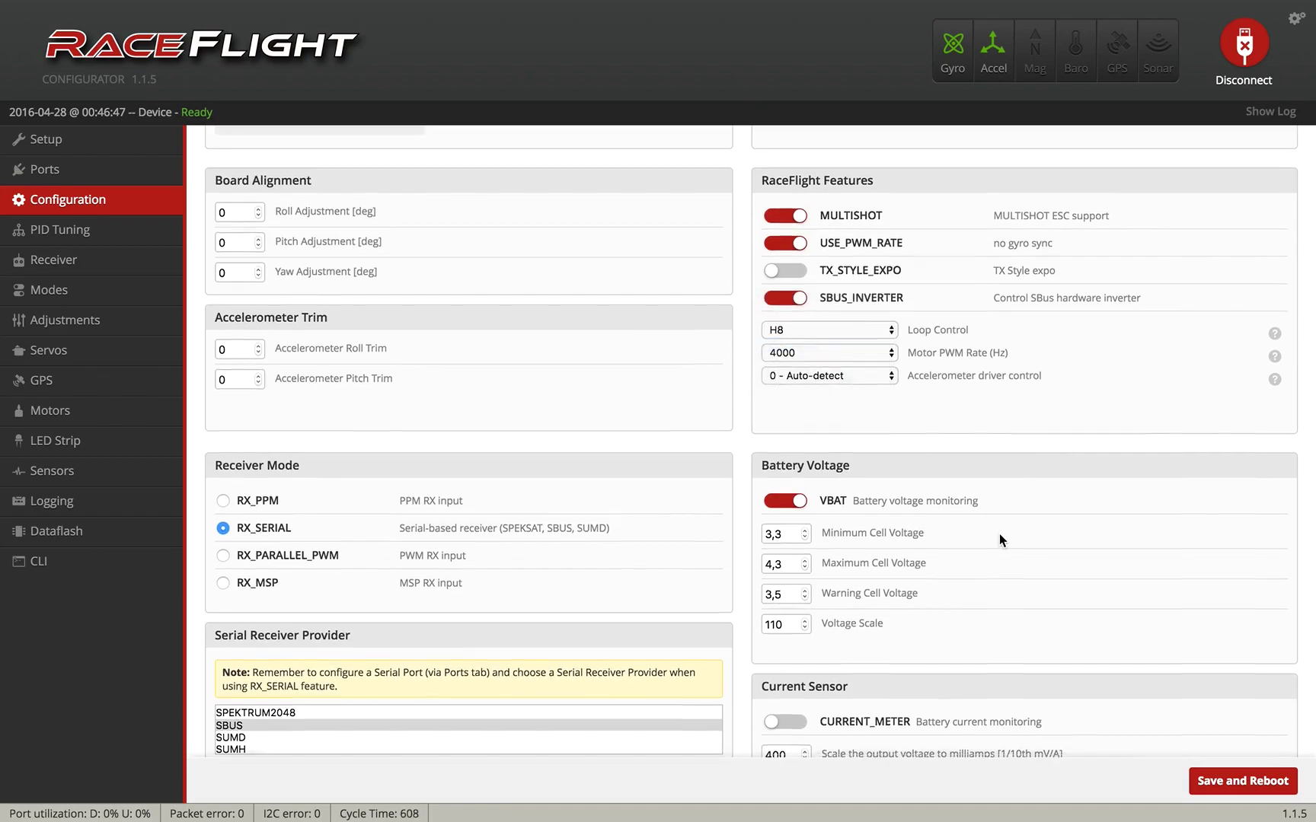
{"action": "scroll", "coordinate": [1000, 534], "scroll_direction": "down", "scroll_amount": 3}
{"action": "left_click", "coordinate": [768, 525]}
{"action": "key", "text": "BackSpace"}
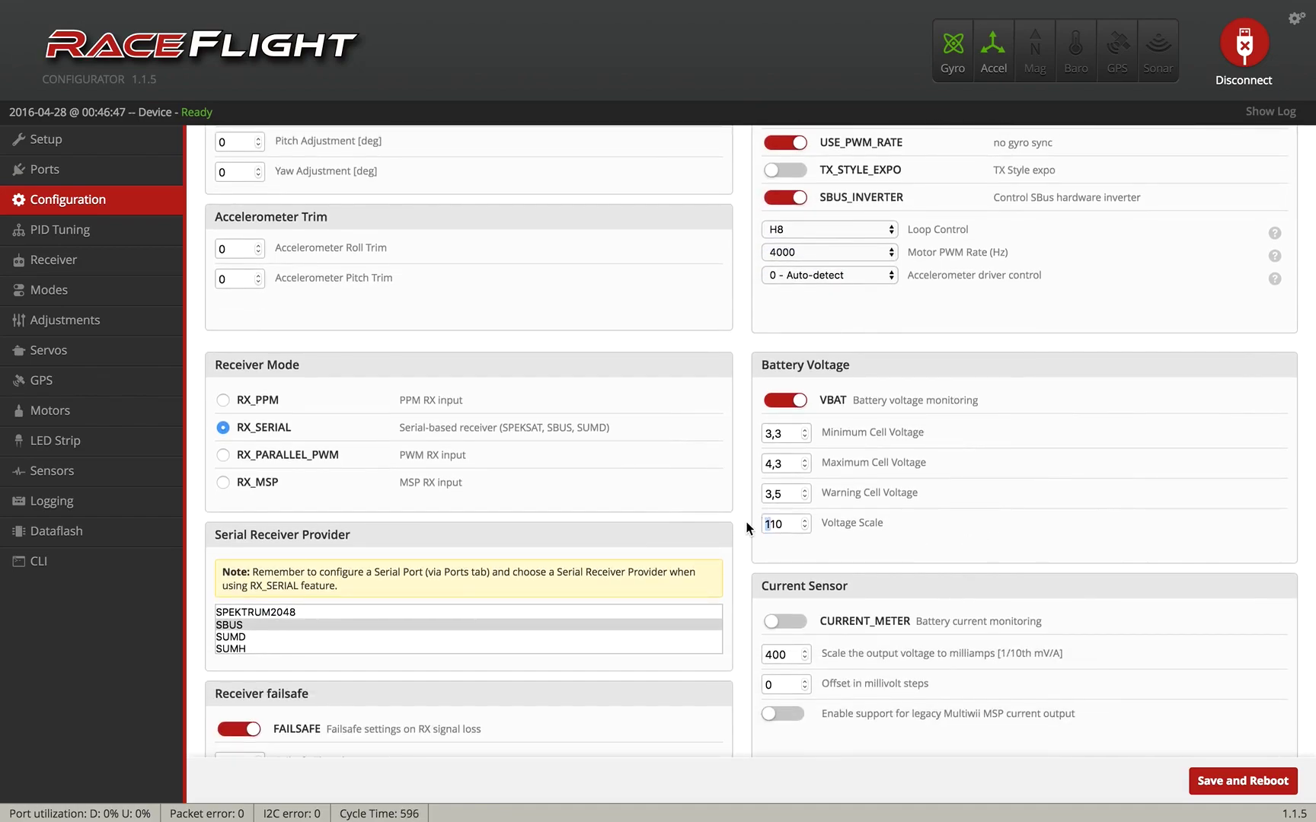
{"action": "type", "text": "2"}
{"action": "type", "text": "4"}
{"action": "left_click", "coordinate": [786, 468]}
{"action": "type", "text": "4,4"}
{"action": "scroll", "coordinate": [971, 527], "scroll_direction": "down", "scroll_amount": 2}
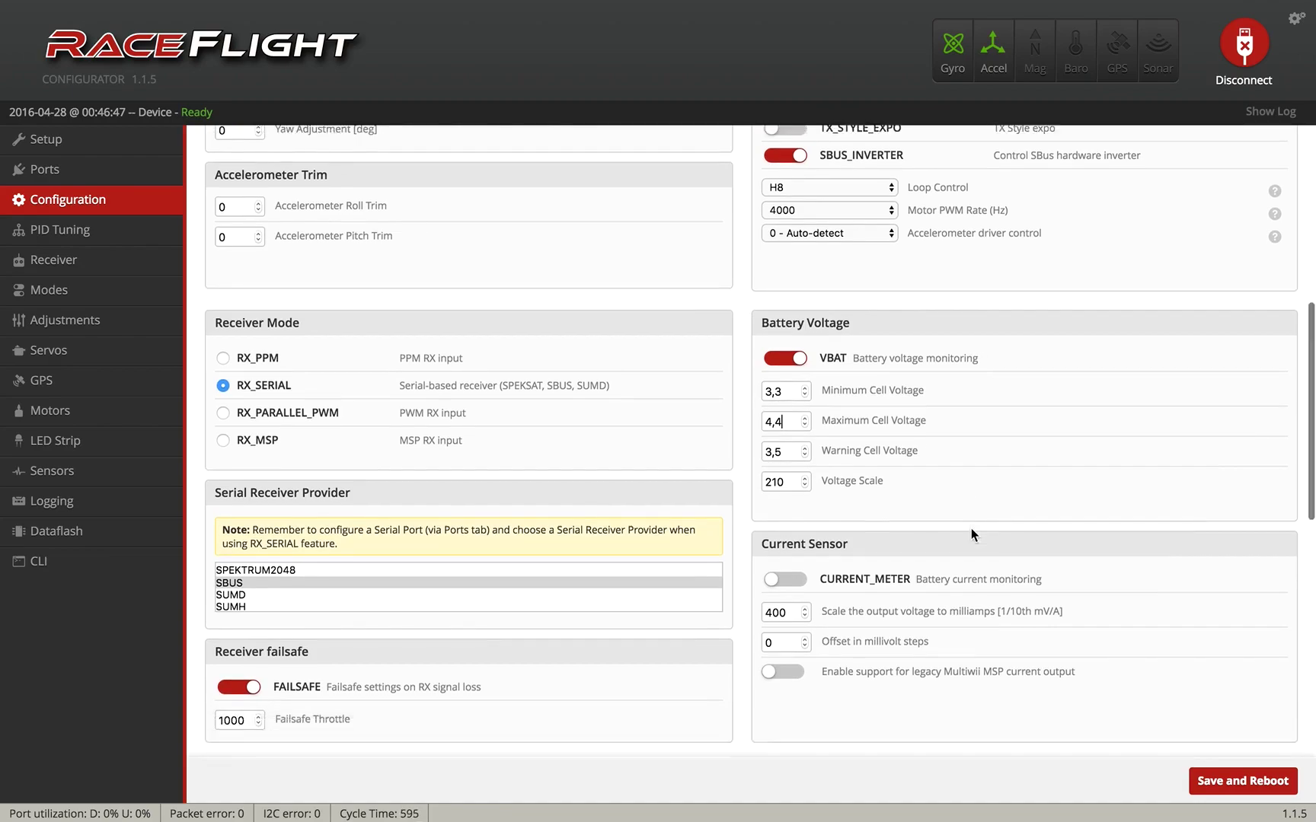
{"action": "scroll", "coordinate": [971, 528], "scroll_direction": "down", "scroll_amount": 3}
Enable current monitoring with sensor scale 380, then save the configuration with a reboot
{"action": "left_click", "coordinate": [800, 519]}
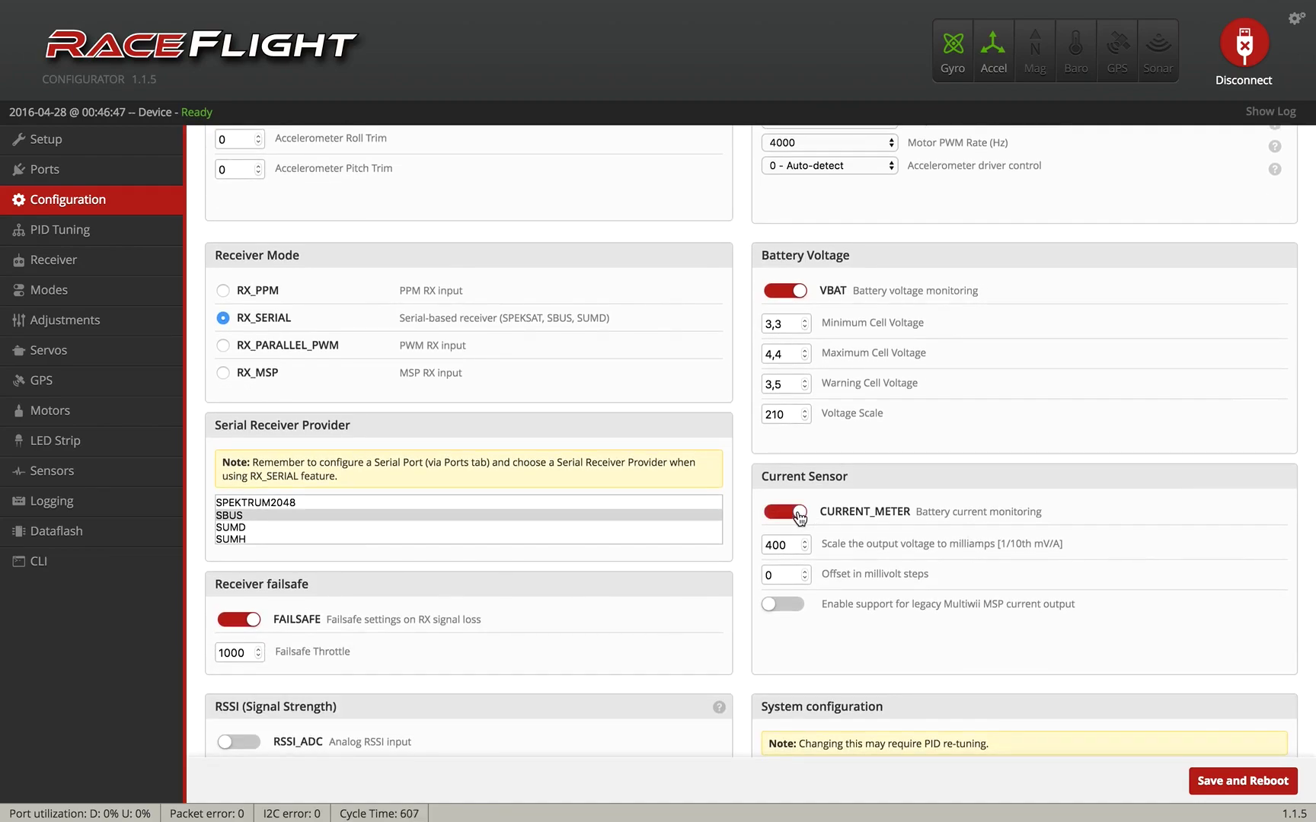
{"action": "scroll", "coordinate": [882, 518], "scroll_direction": "down", "scroll_amount": 1}
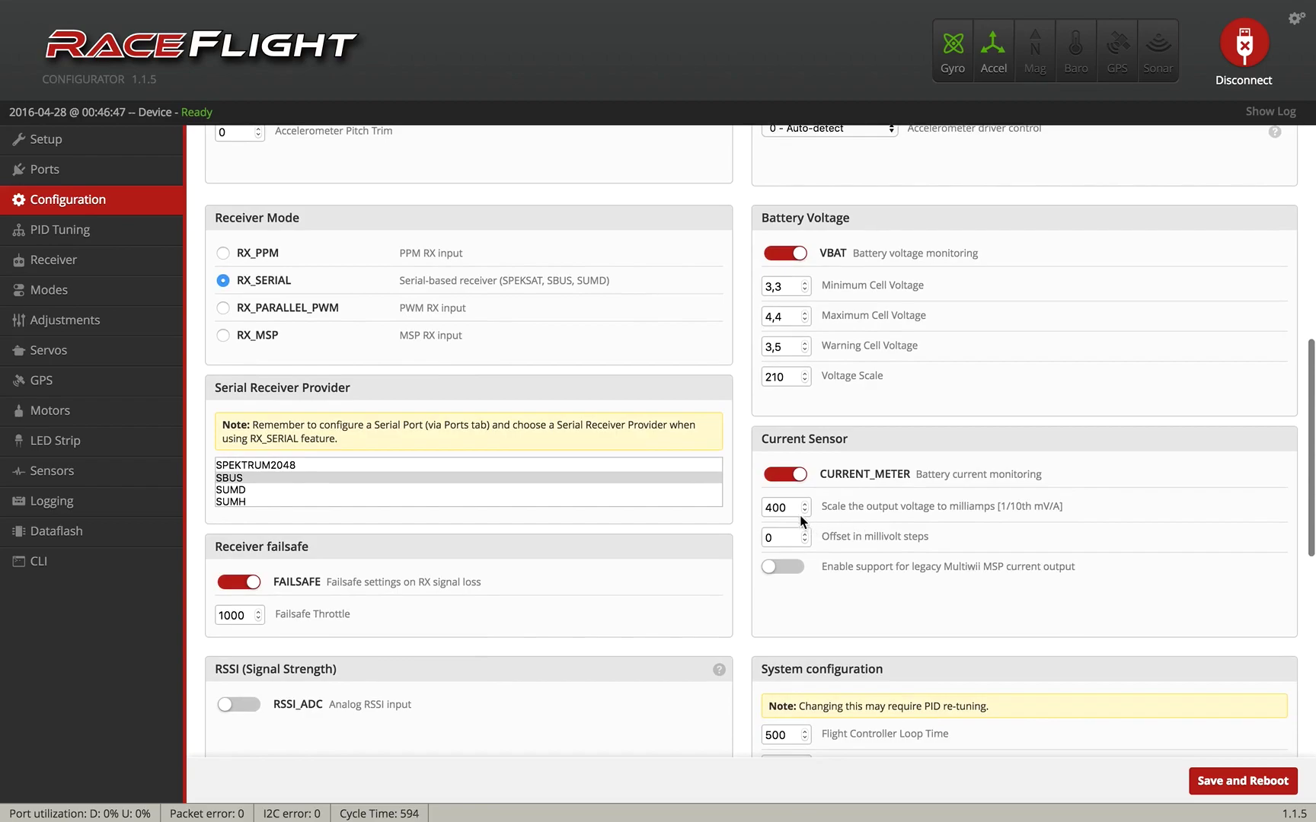
{"action": "left_click_drag", "start_coordinate": [798, 510], "coordinate": [695, 508]}
{"action": "type", "text": "380"}
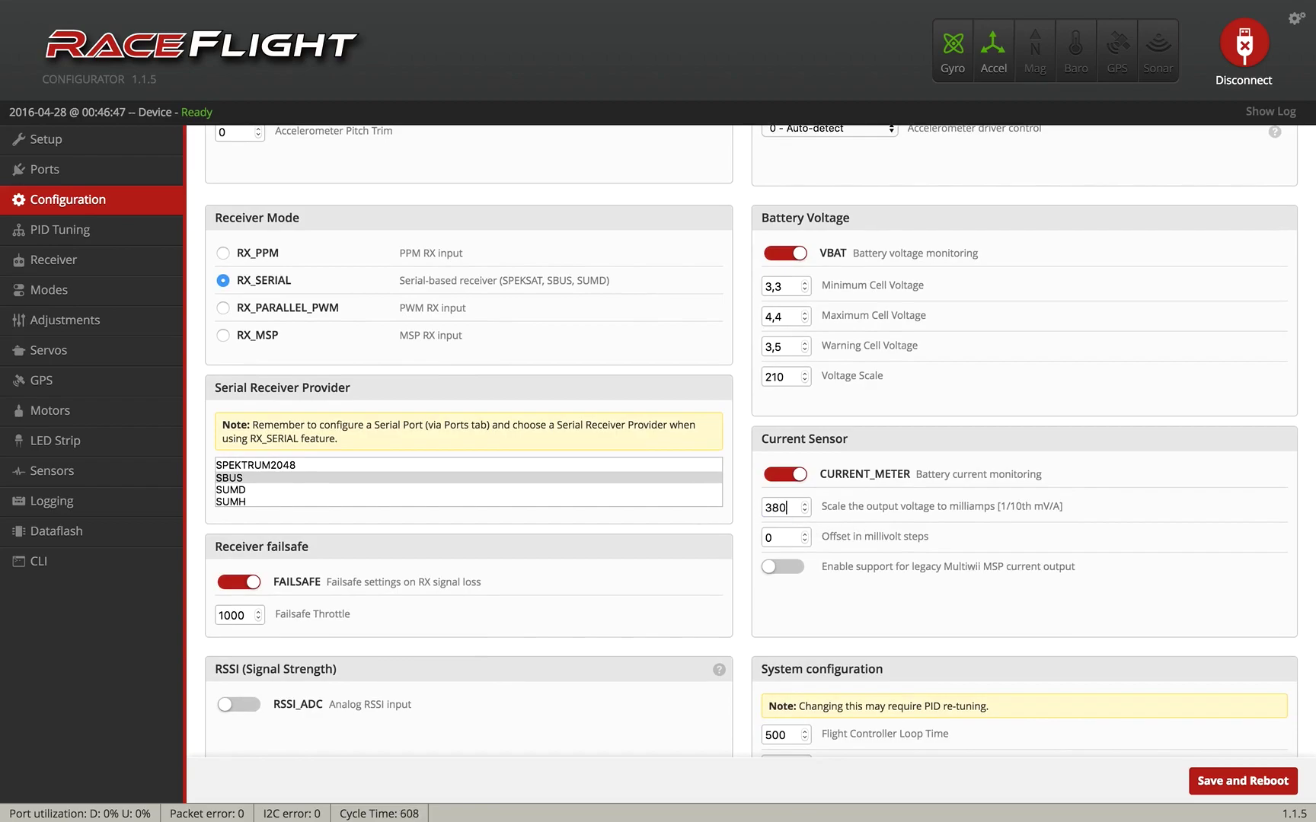
{"action": "scroll", "coordinate": [880, 554], "scroll_direction": "down", "scroll_amount": 2}
{"action": "scroll", "coordinate": [880, 553], "scroll_direction": "down", "scroll_amount": 3}
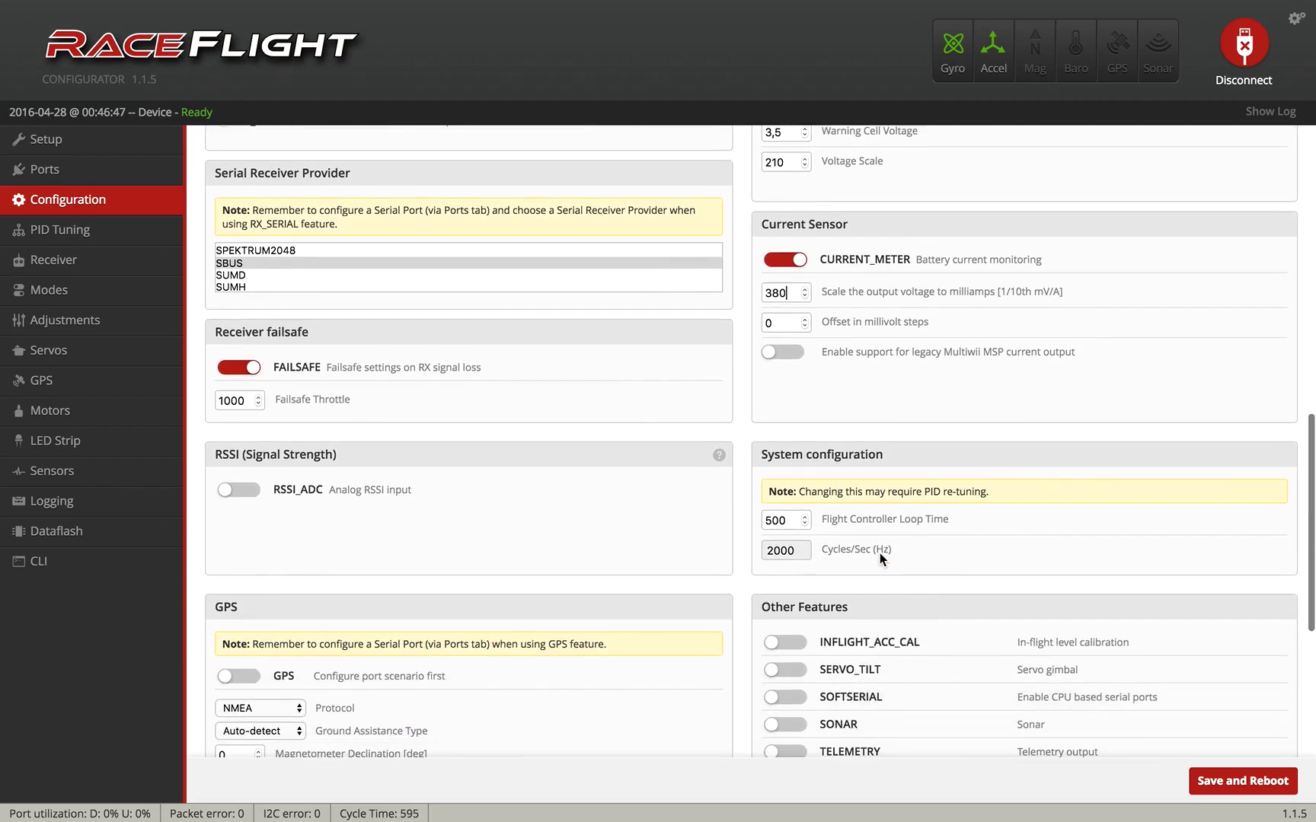
{"action": "scroll", "coordinate": [880, 553], "scroll_direction": "down", "scroll_amount": 2}
{"action": "scroll", "coordinate": [895, 506], "scroll_direction": "down", "scroll_amount": 1}
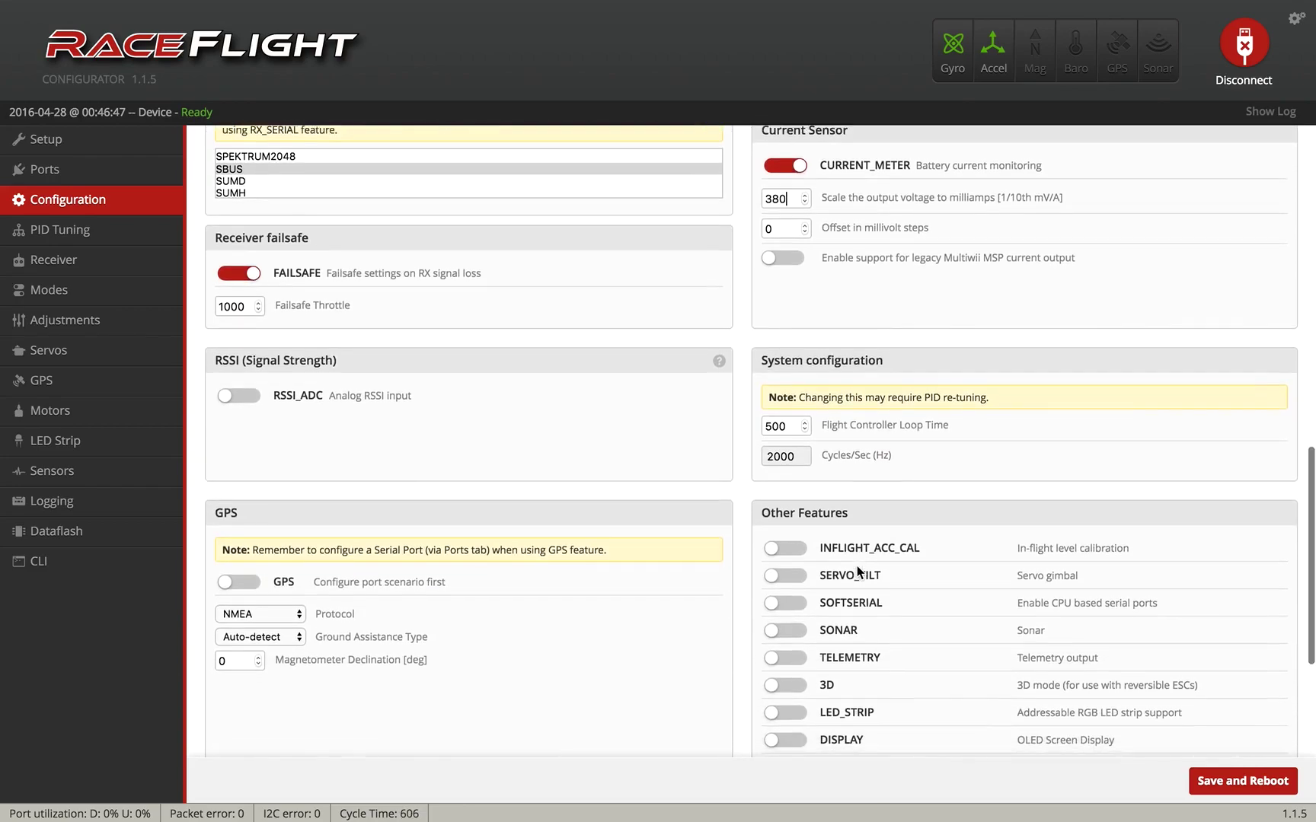
{"action": "scroll", "coordinate": [894, 392], "scroll_direction": "down", "scroll_amount": 3}
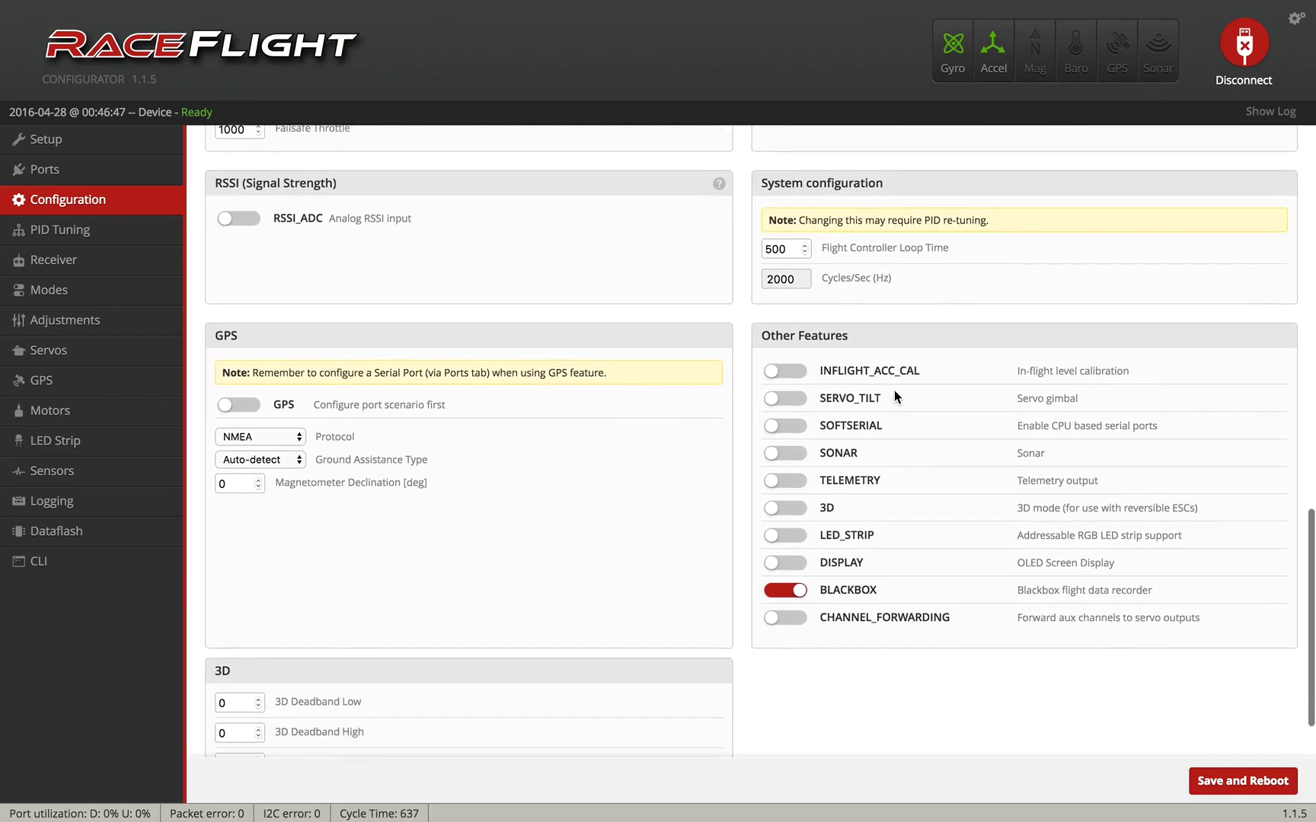
{"action": "scroll", "coordinate": [895, 393], "scroll_direction": "down", "scroll_amount": 3}
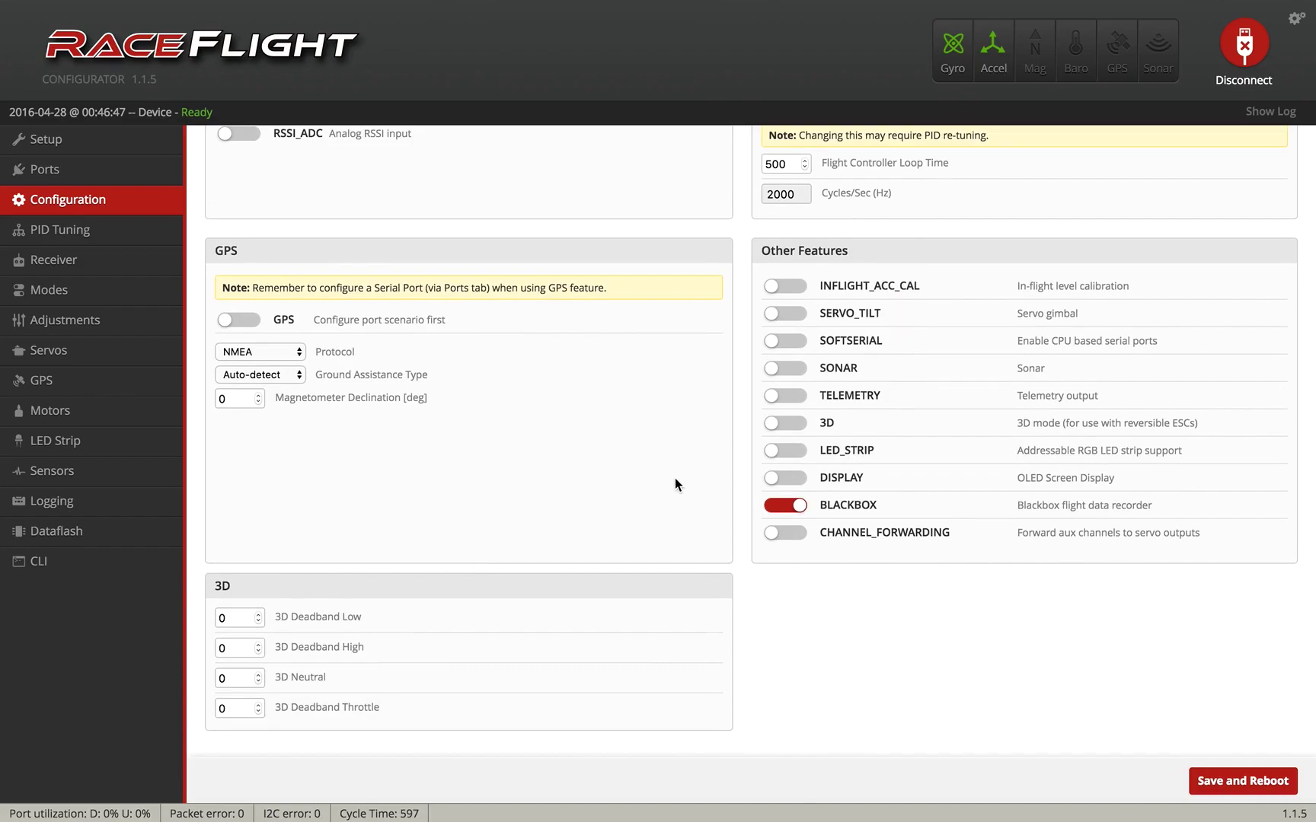
{"action": "left_click", "coordinate": [1263, 792]}
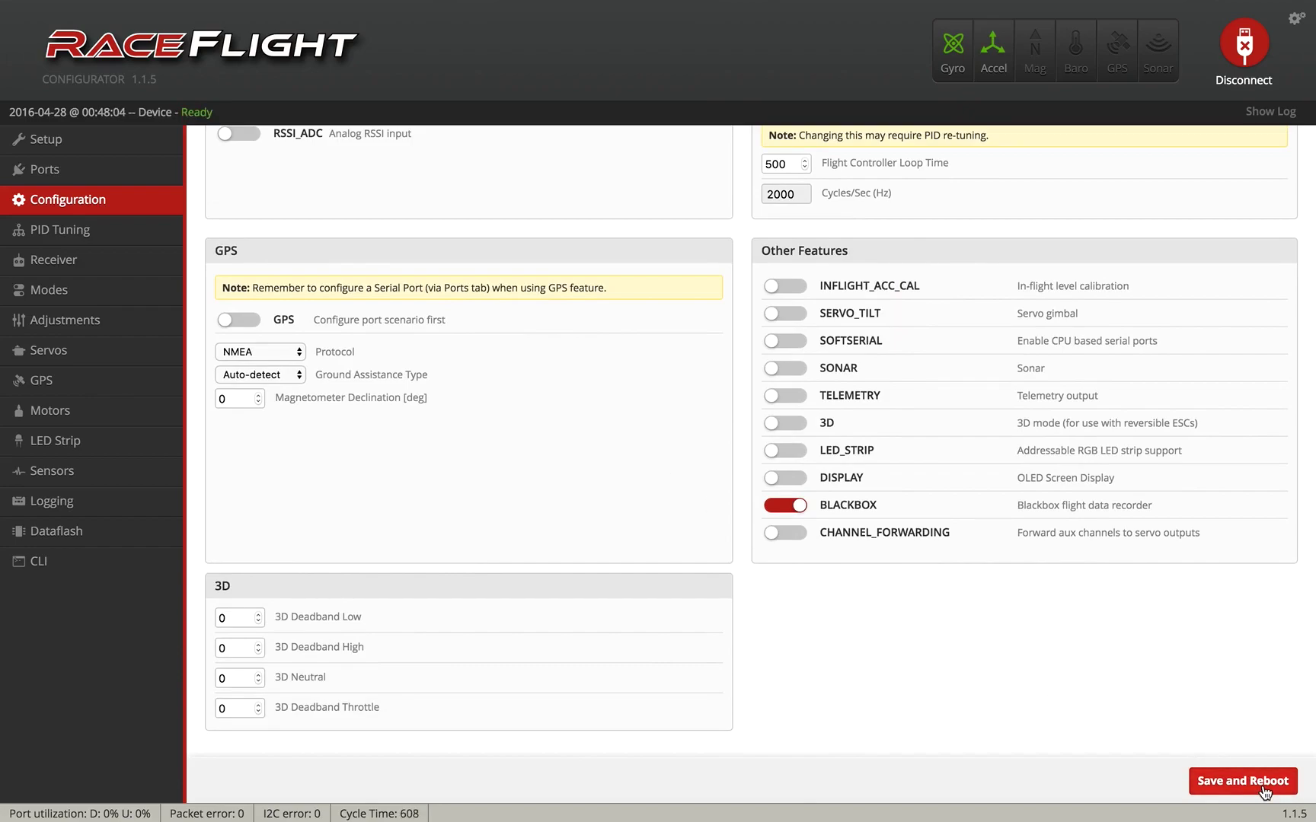
{"action": "scroll", "coordinate": [747, 553], "scroll_direction": "down", "scroll_amount": 1}
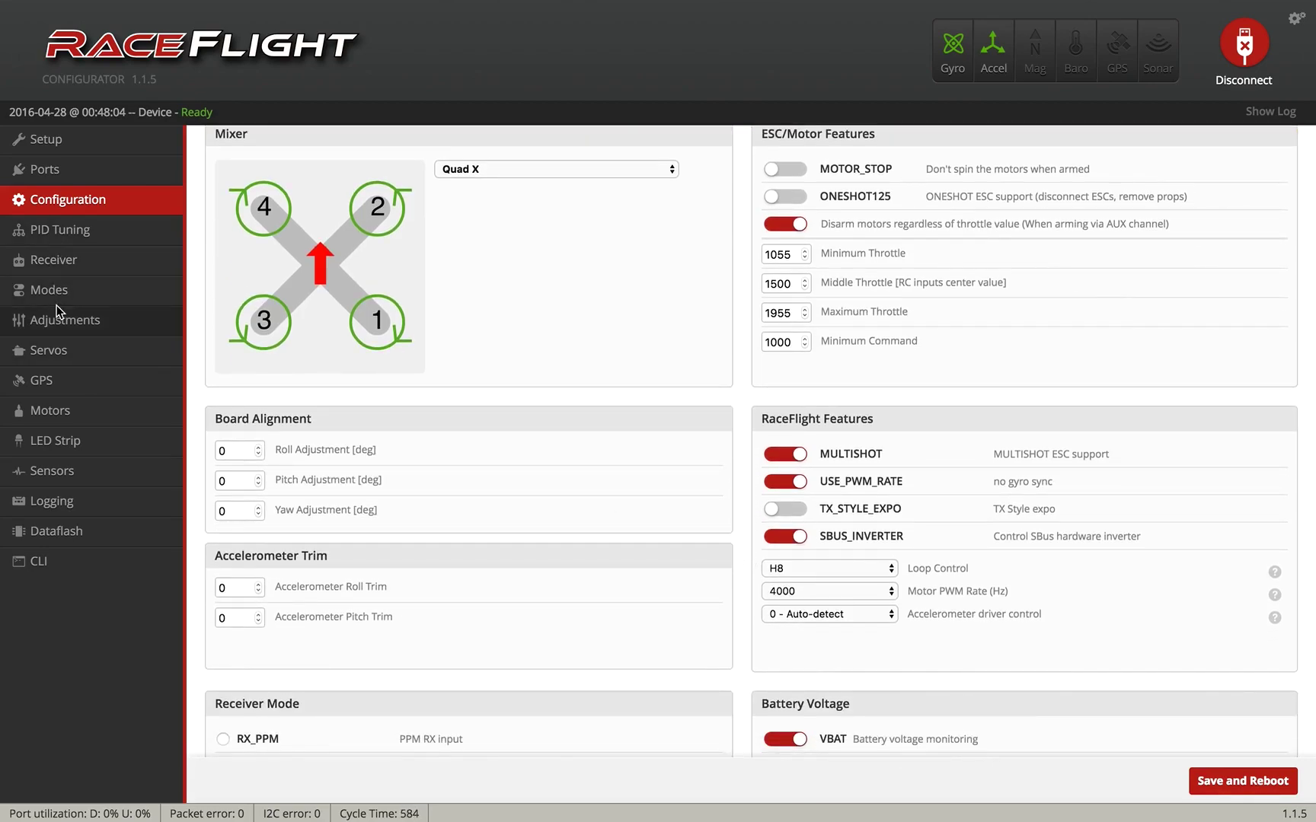
Choose the JR / Spektrum / Graupner (TAER1234) channel map in Receiver and save it
{"action": "left_click", "coordinate": [73, 291]}
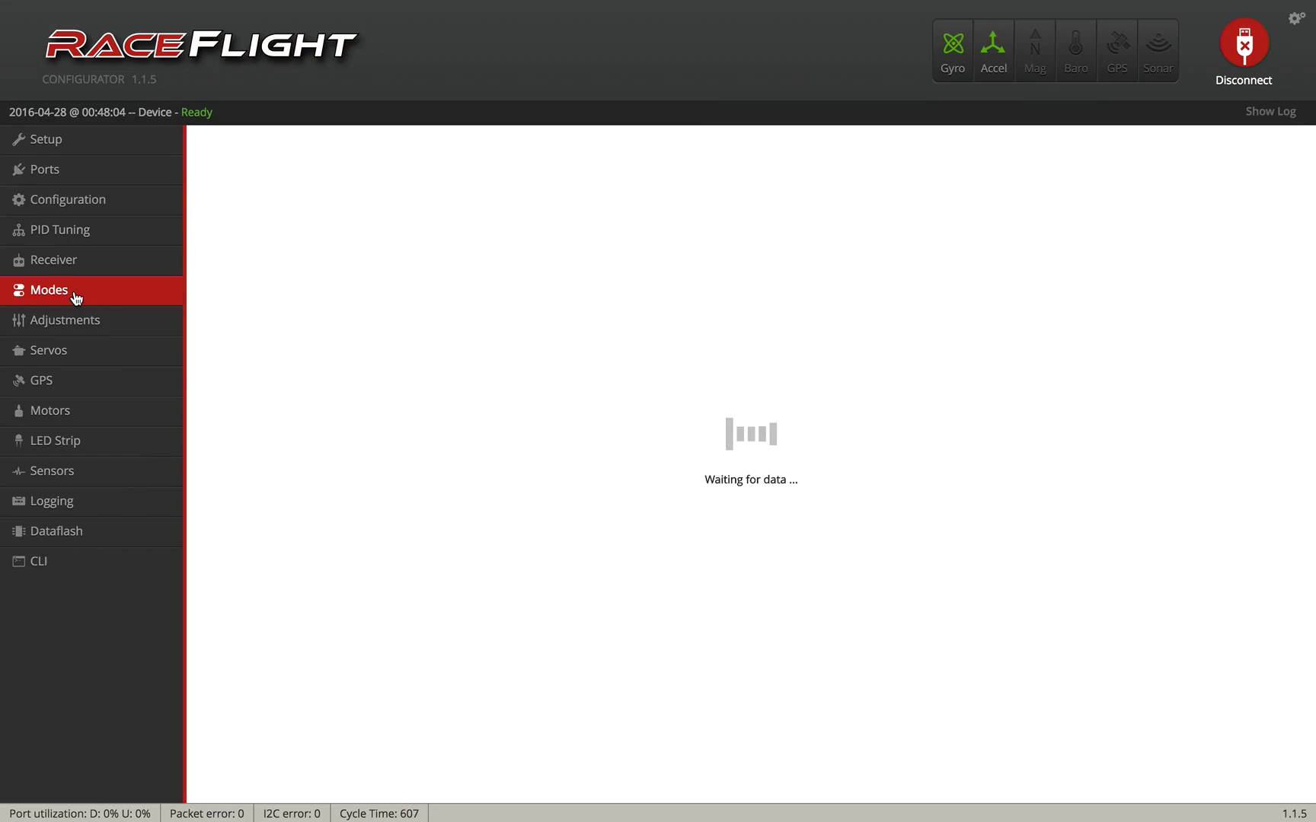
{"action": "left_click", "coordinate": [71, 265]}
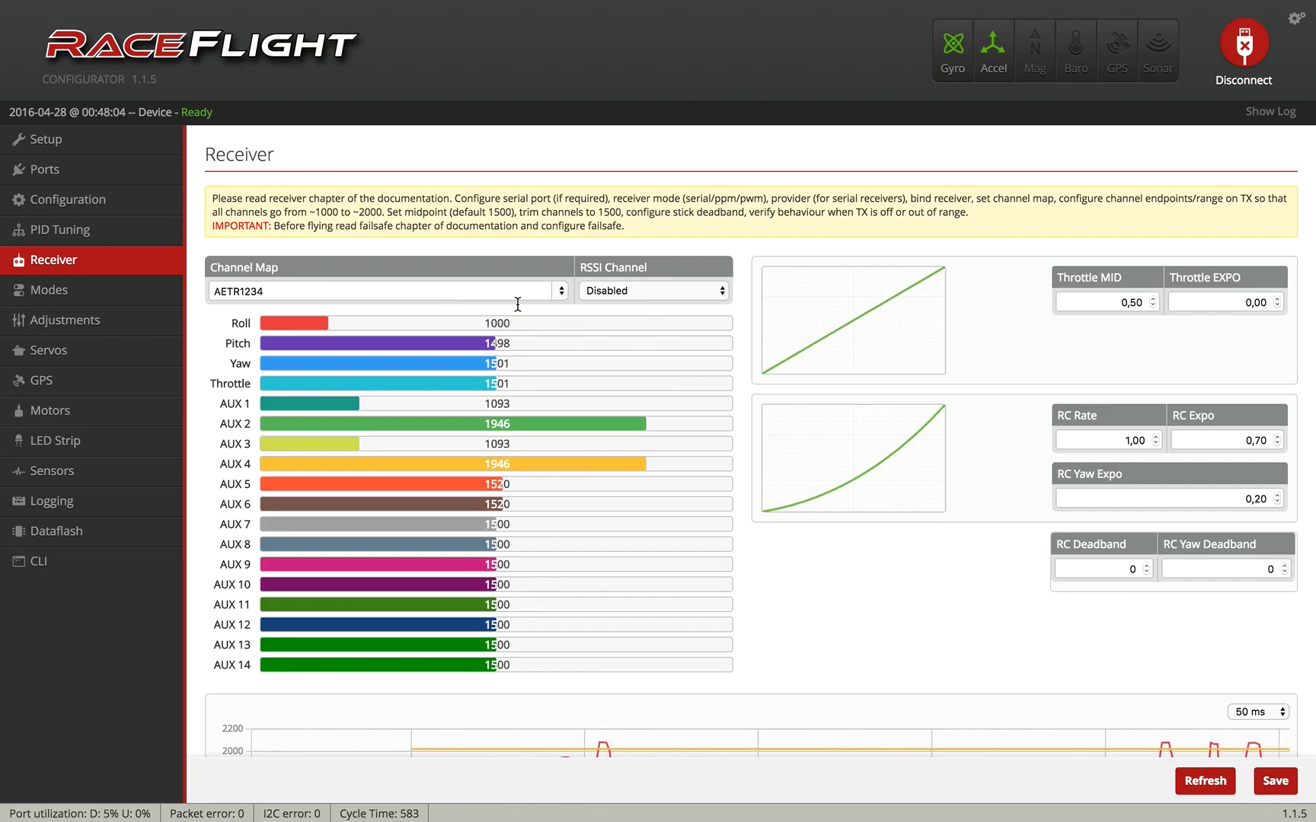
{"action": "left_click", "coordinate": [562, 292]}
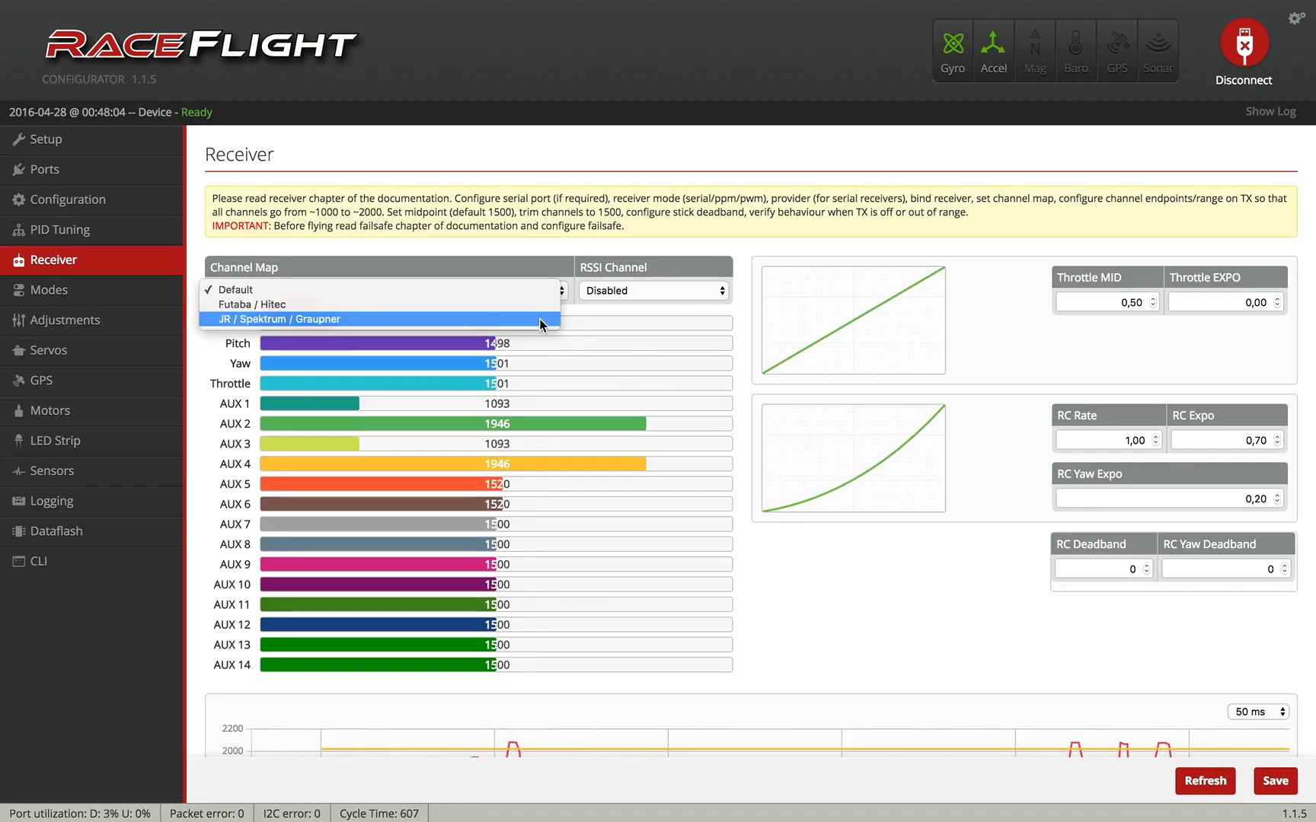
{"action": "left_click", "coordinate": [539, 318]}
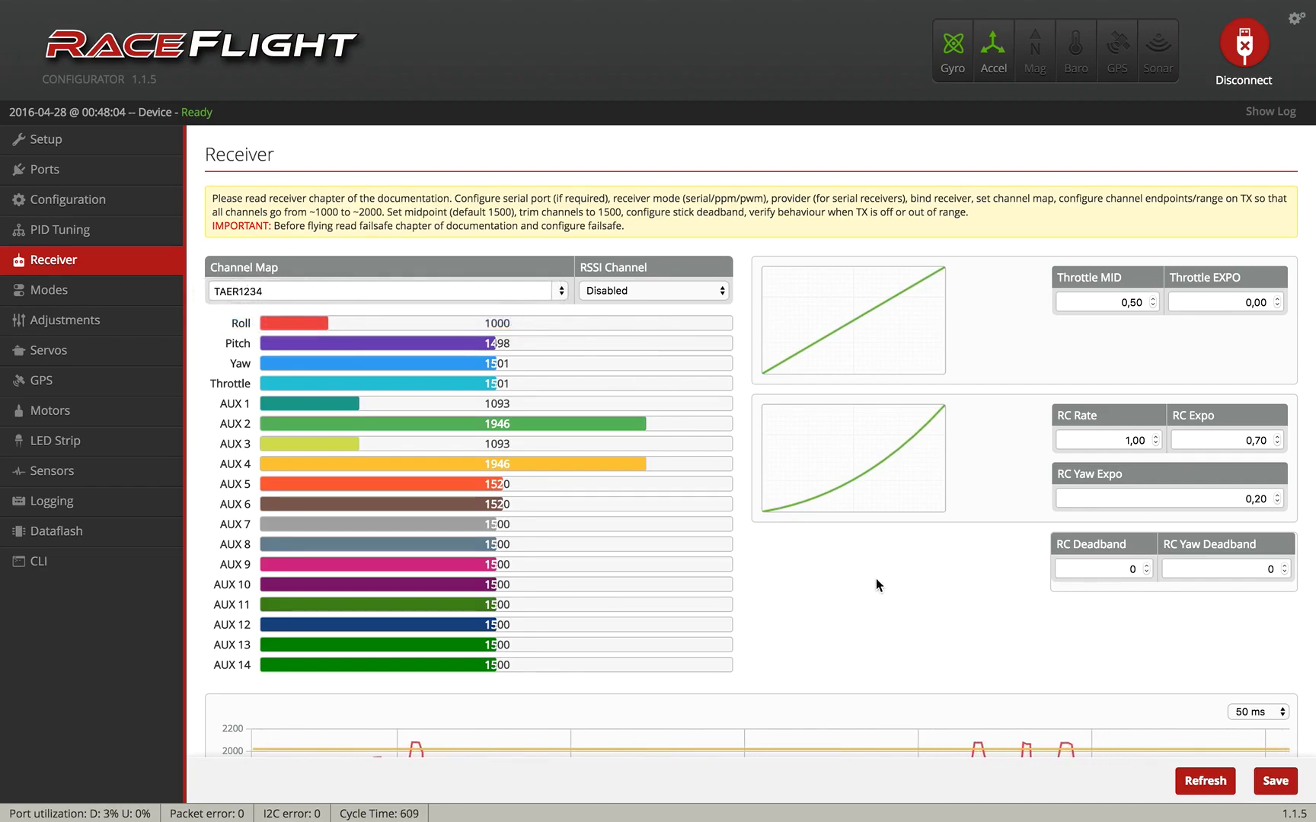
{"action": "left_click", "coordinate": [1274, 780]}
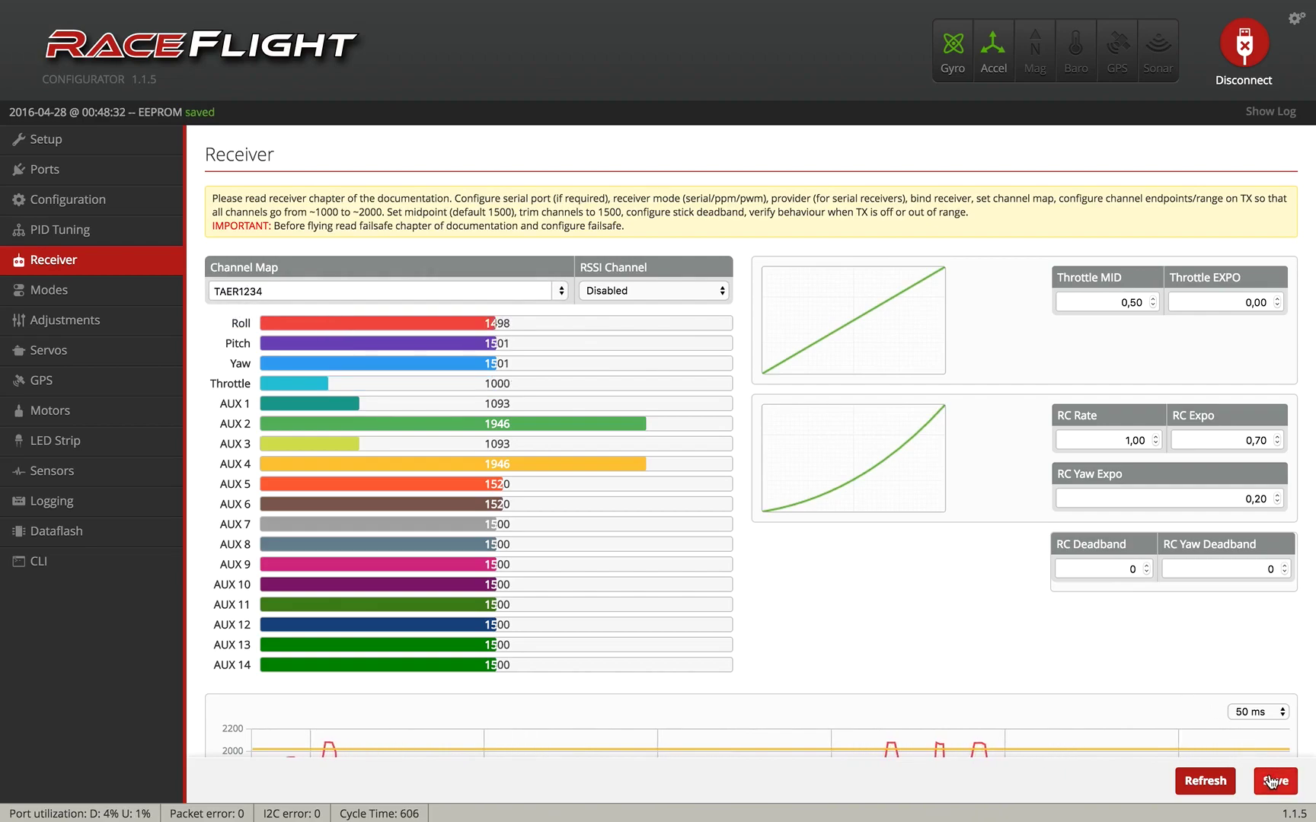
Add an ARM range on AUX 2 spanning 900–1200
{"action": "left_click", "coordinate": [96, 295]}
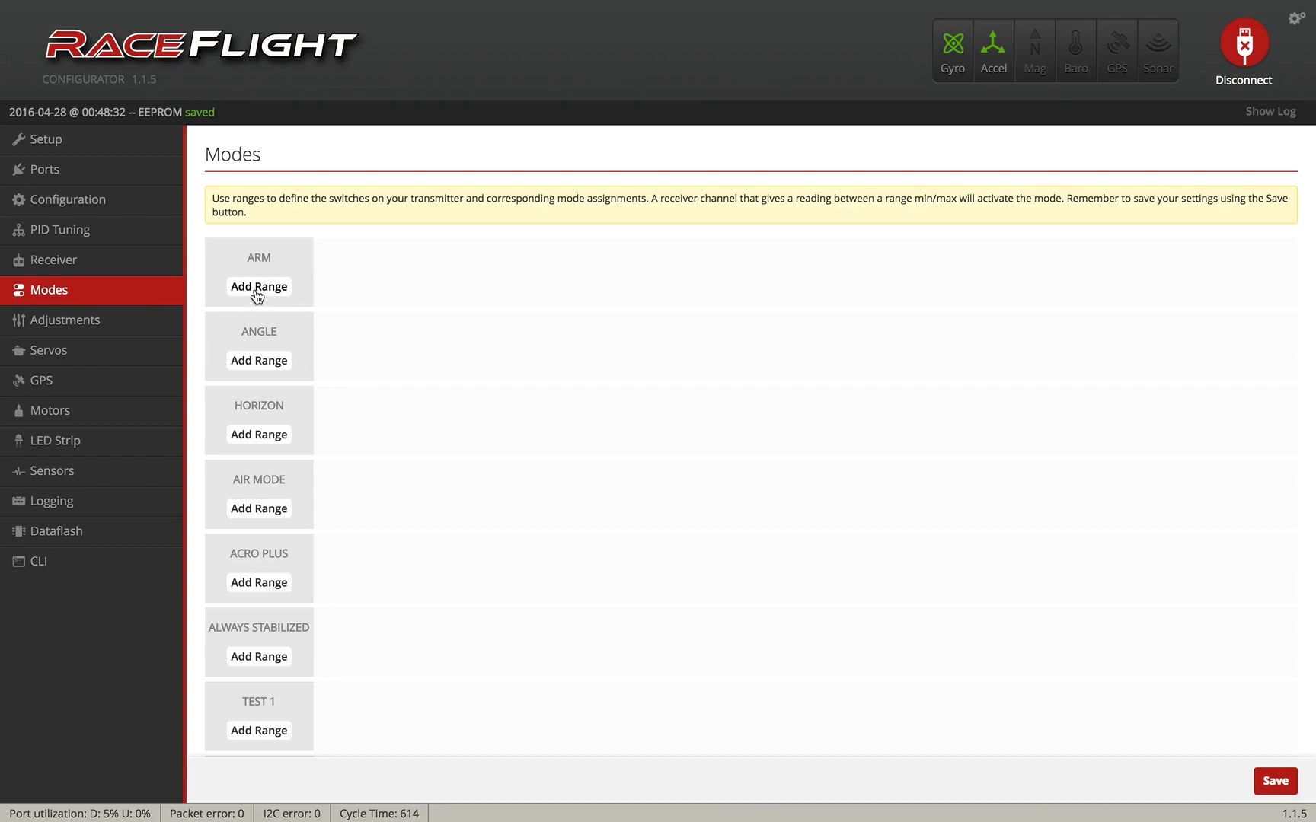
{"action": "left_click", "coordinate": [258, 289]}
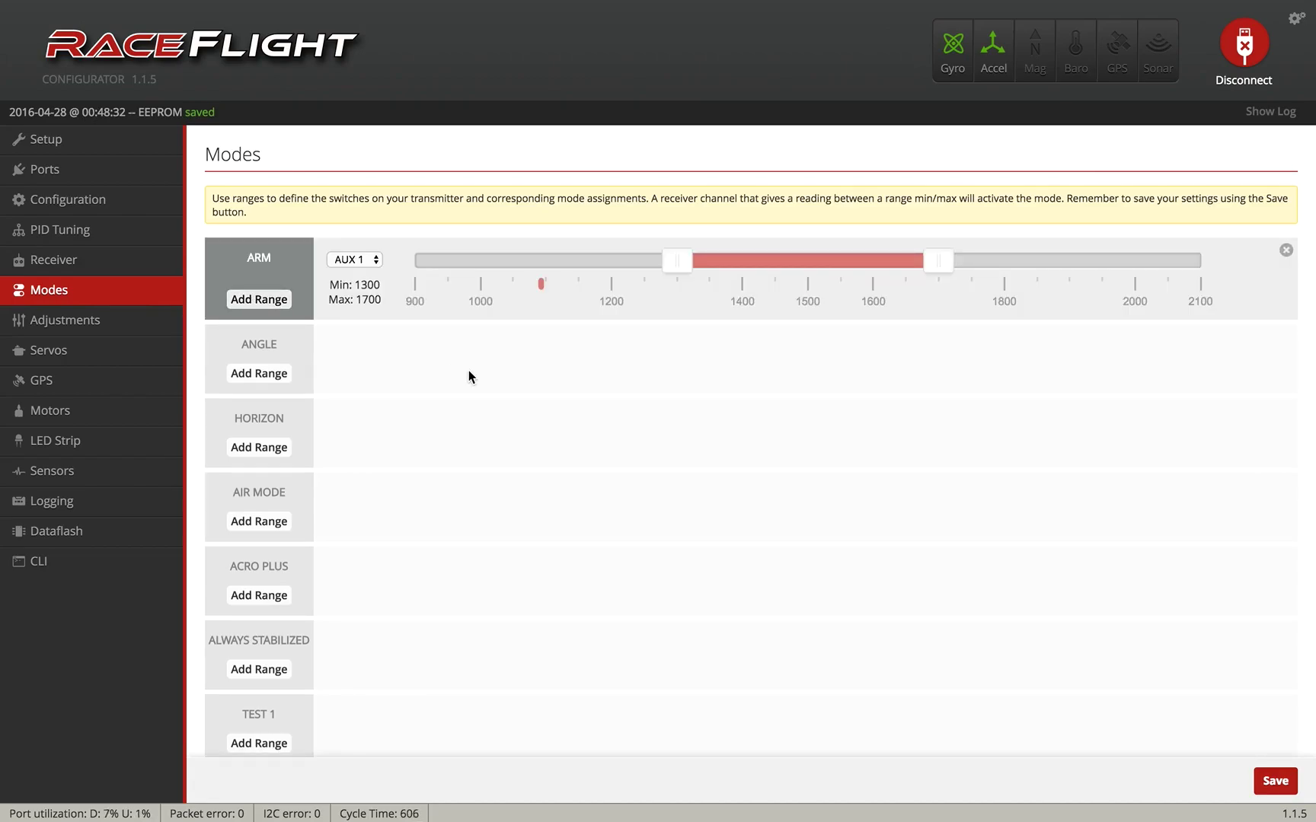
{"action": "left_click", "coordinate": [362, 258]}
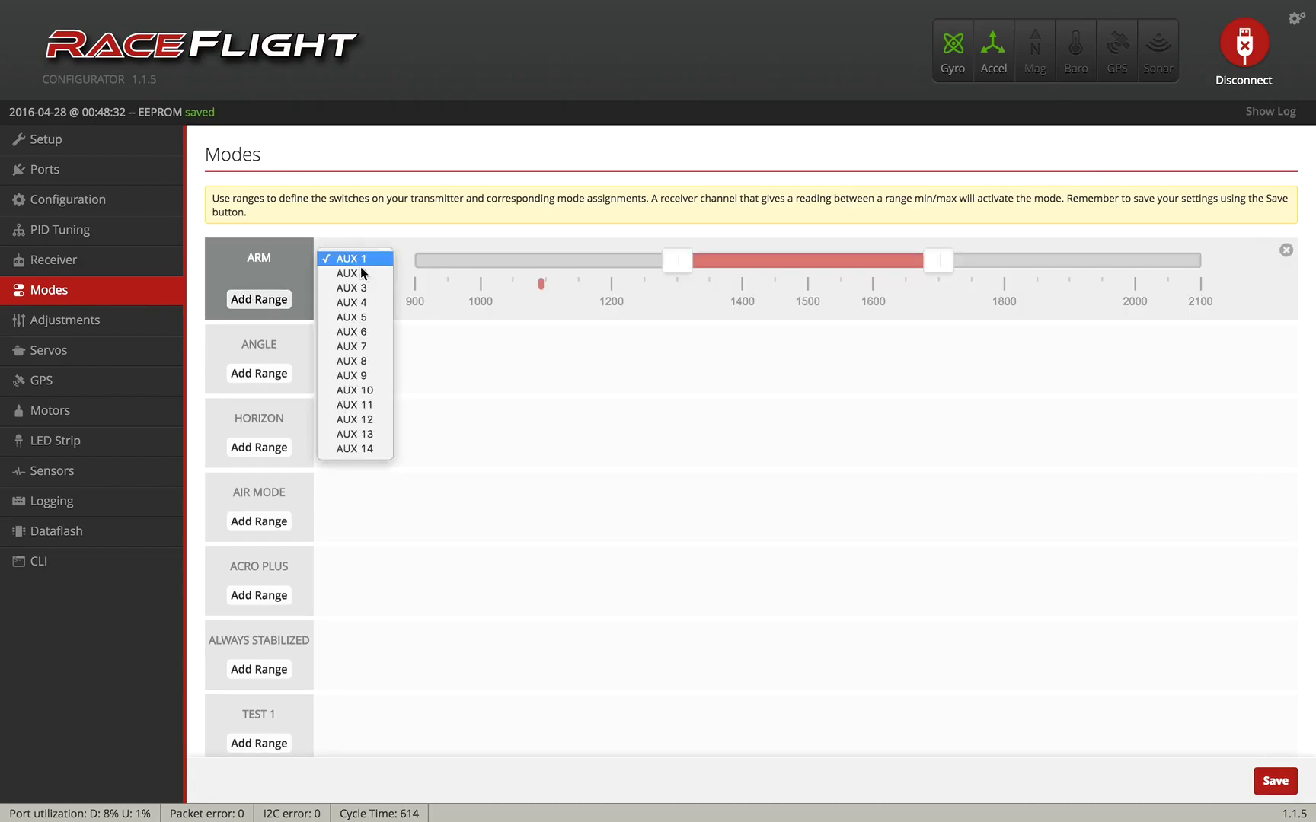
{"action": "left_click", "coordinate": [355, 272]}
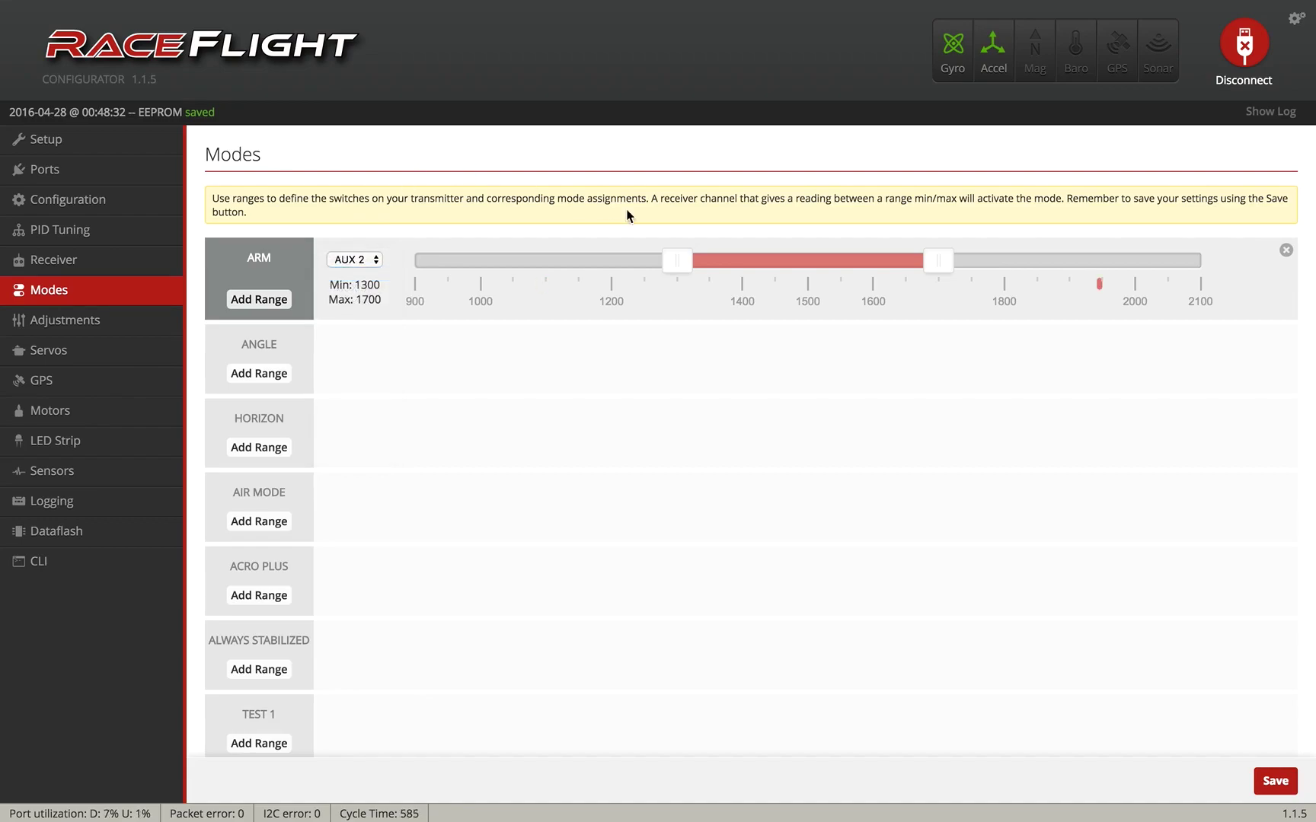
{"action": "left_click_drag", "start_coordinate": [677, 260], "coordinate": [332, 258]}
{"action": "left_click_drag", "start_coordinate": [938, 260], "coordinate": [888, 260]}
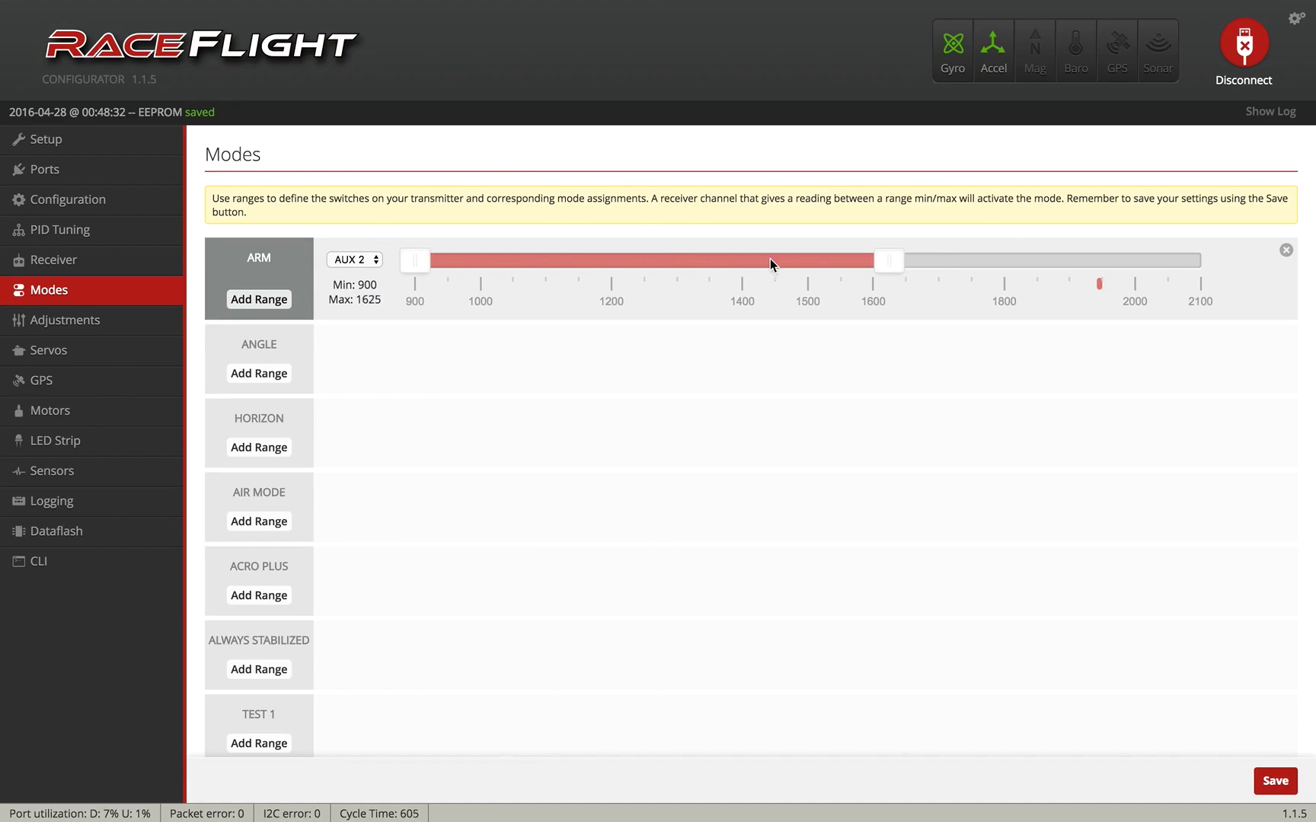
{"action": "mouse_move", "coordinate": [770, 264]}
{"action": "left_mouse_down"}
{"action": "mouse_move", "coordinate": [600, 267]}
{"action": "mouse_move", "coordinate": [610, 273]}
{"action": "left_mouse_up"}
{"action": "scroll", "coordinate": [557, 418], "scroll_direction": "down", "scroll_amount": 3}
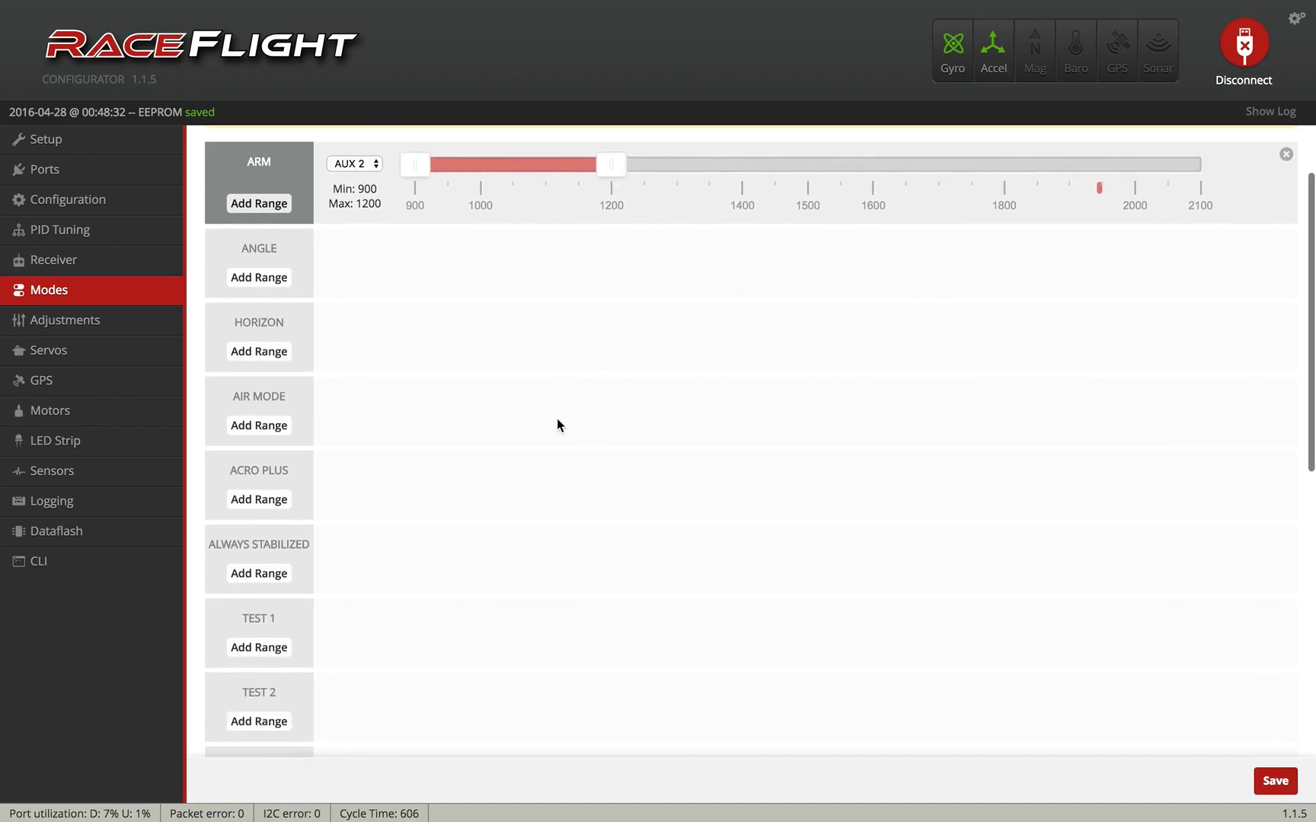
Add an ACRO PLUS range on AUX 1 spanning 900–2100
{"action": "left_click", "coordinate": [260, 491]}
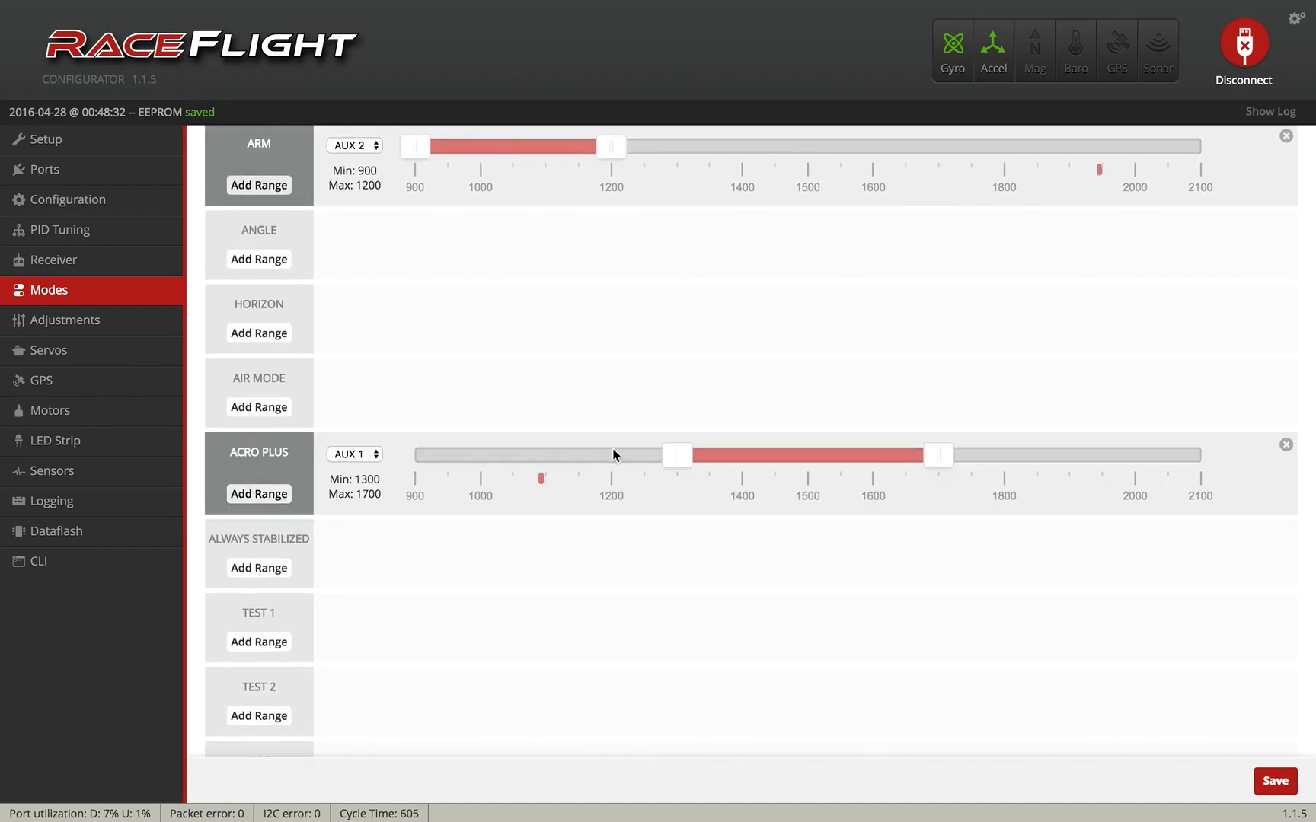
{"action": "left_click_drag", "start_coordinate": [675, 456], "coordinate": [298, 458]}
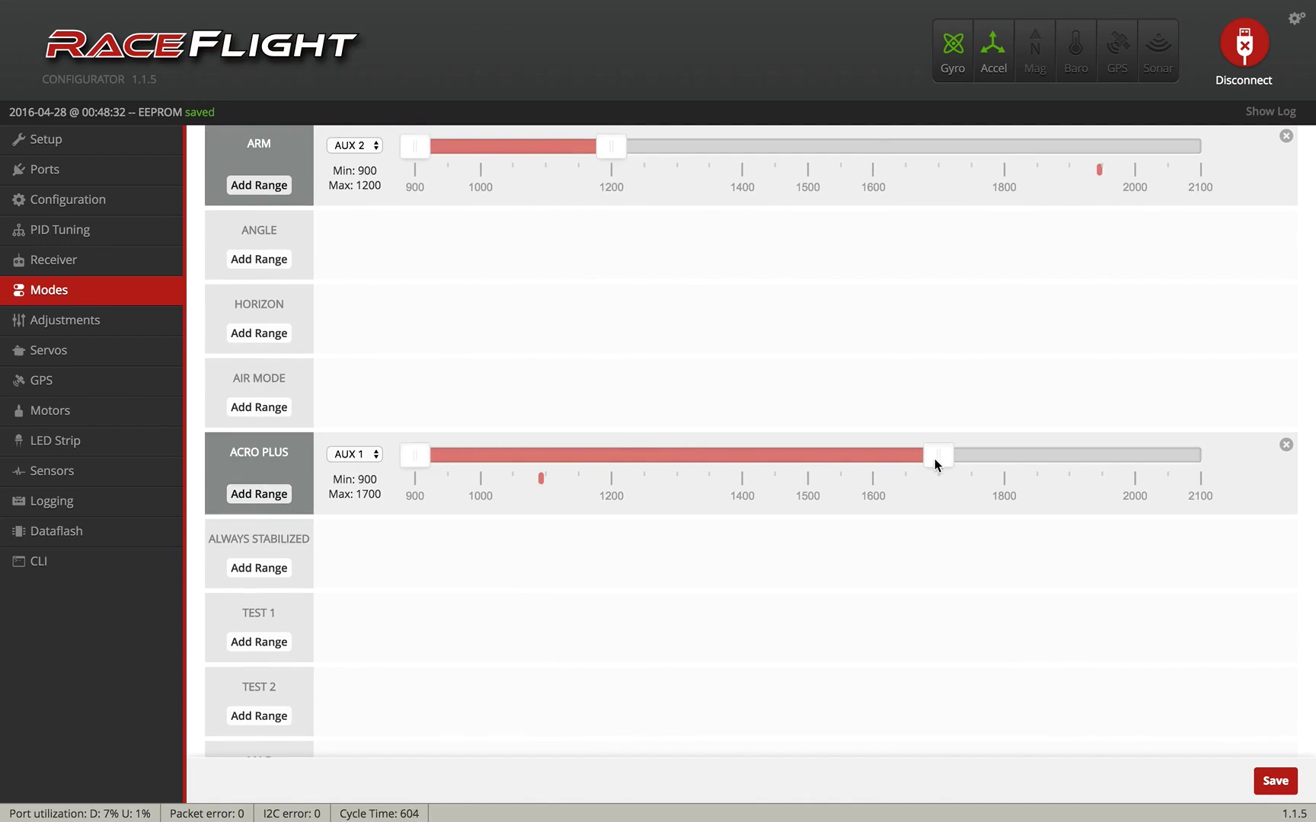
{"action": "left_click_drag", "start_coordinate": [934, 463], "coordinate": [1255, 462]}
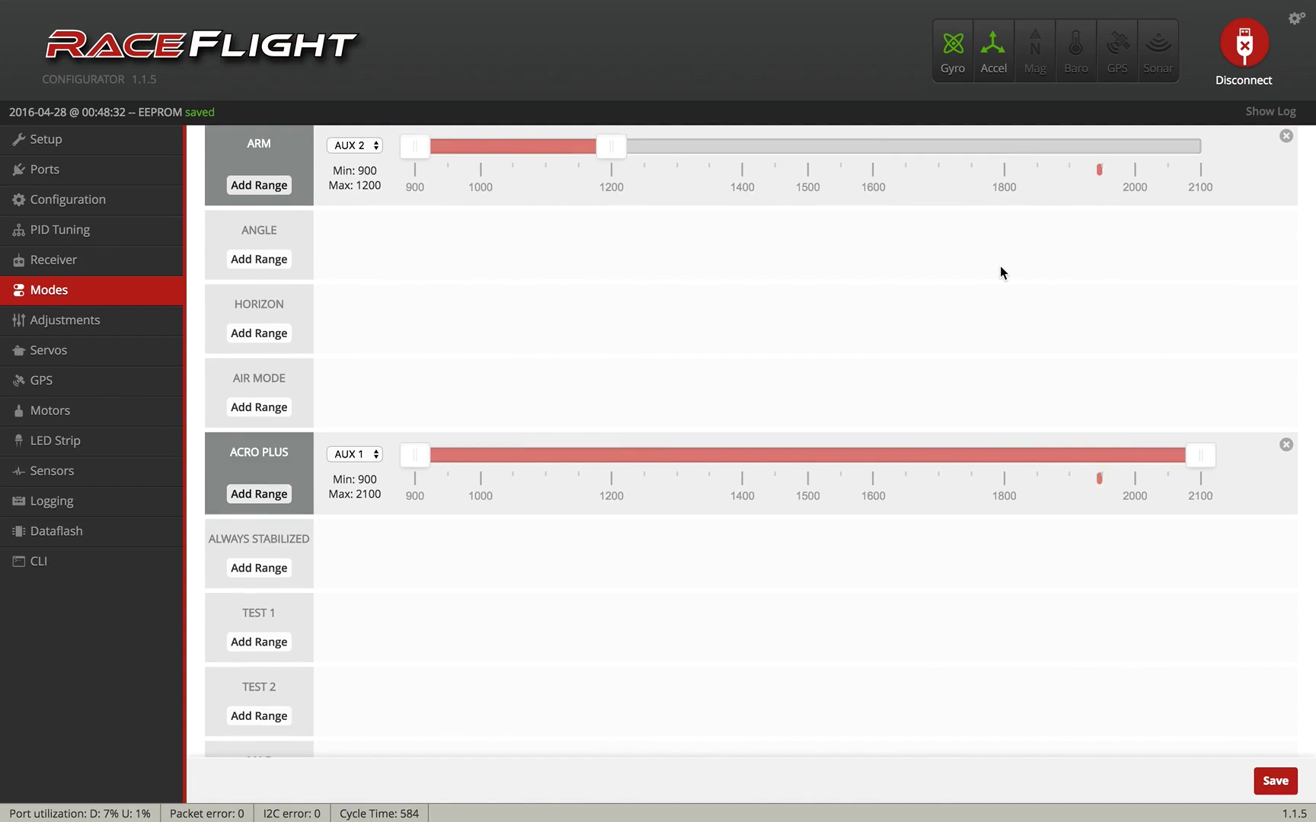
Add an ALWAYS STABILIZED range on AUX 1 spanning 900–1600
{"action": "left_click", "coordinate": [268, 574]}
{"action": "left_click_drag", "start_coordinate": [682, 552], "coordinate": [291, 523]}
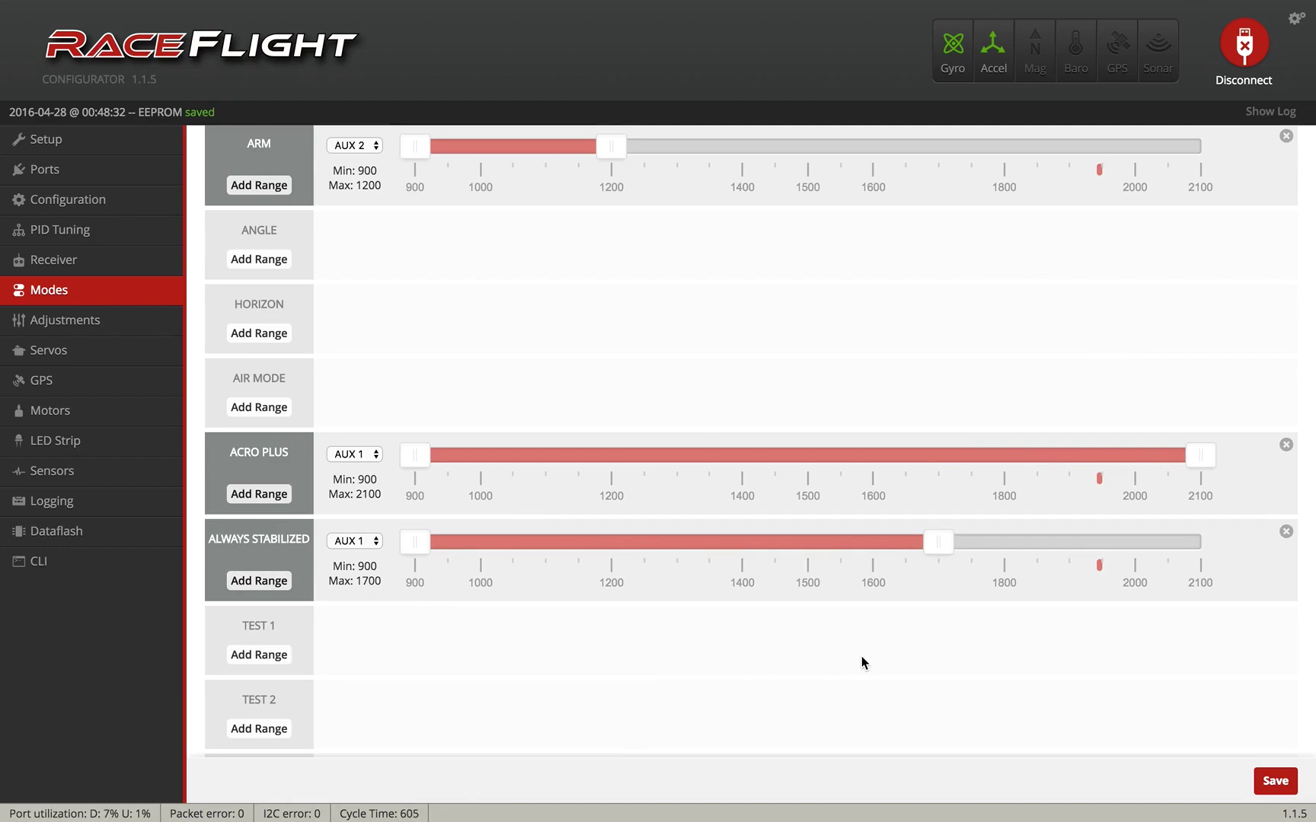
{"action": "mouse_move", "coordinate": [934, 545]}
{"action": "left_mouse_down"}
{"action": "mouse_move", "coordinate": [610, 549]}
{"action": "mouse_move", "coordinate": [872, 545]}
{"action": "left_mouse_up"}
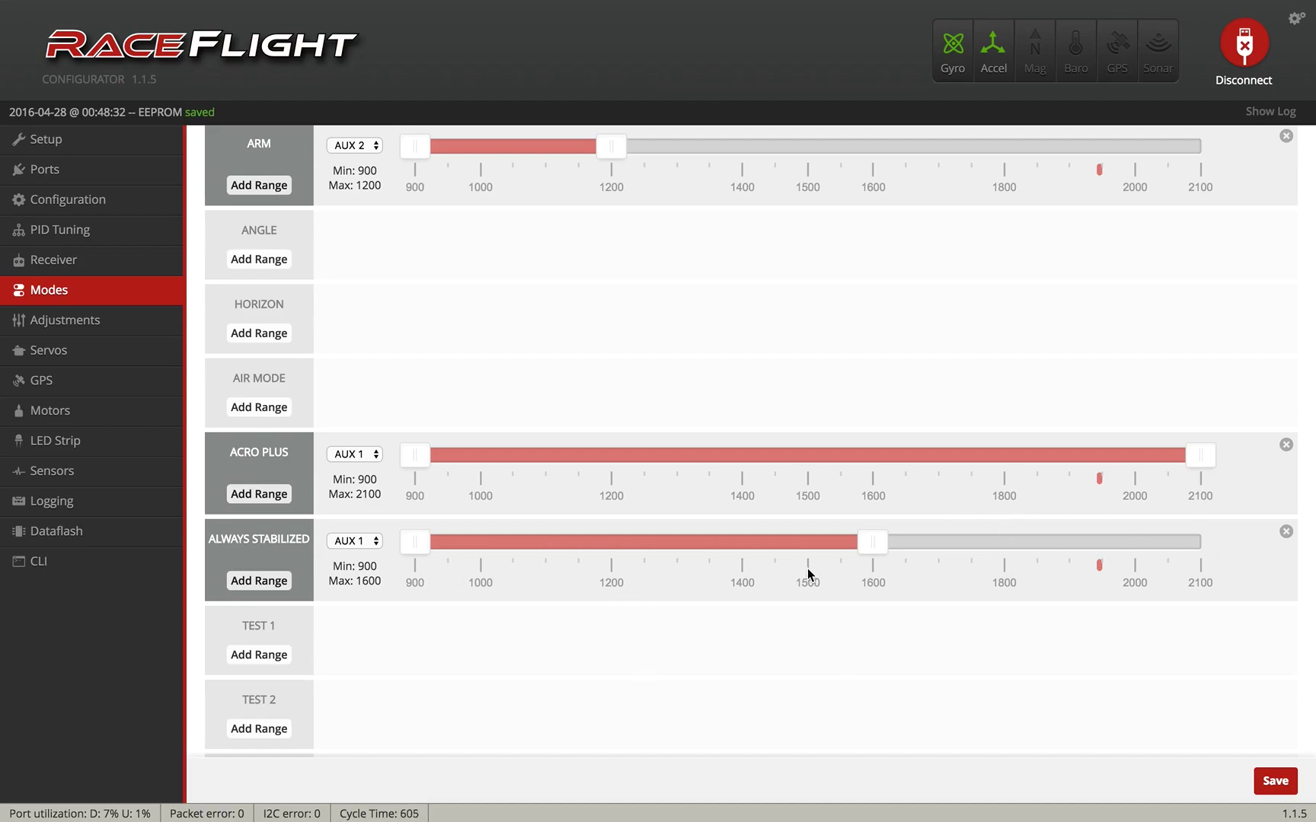
{"action": "scroll", "coordinate": [806, 574], "scroll_direction": "down", "scroll_amount": 2}
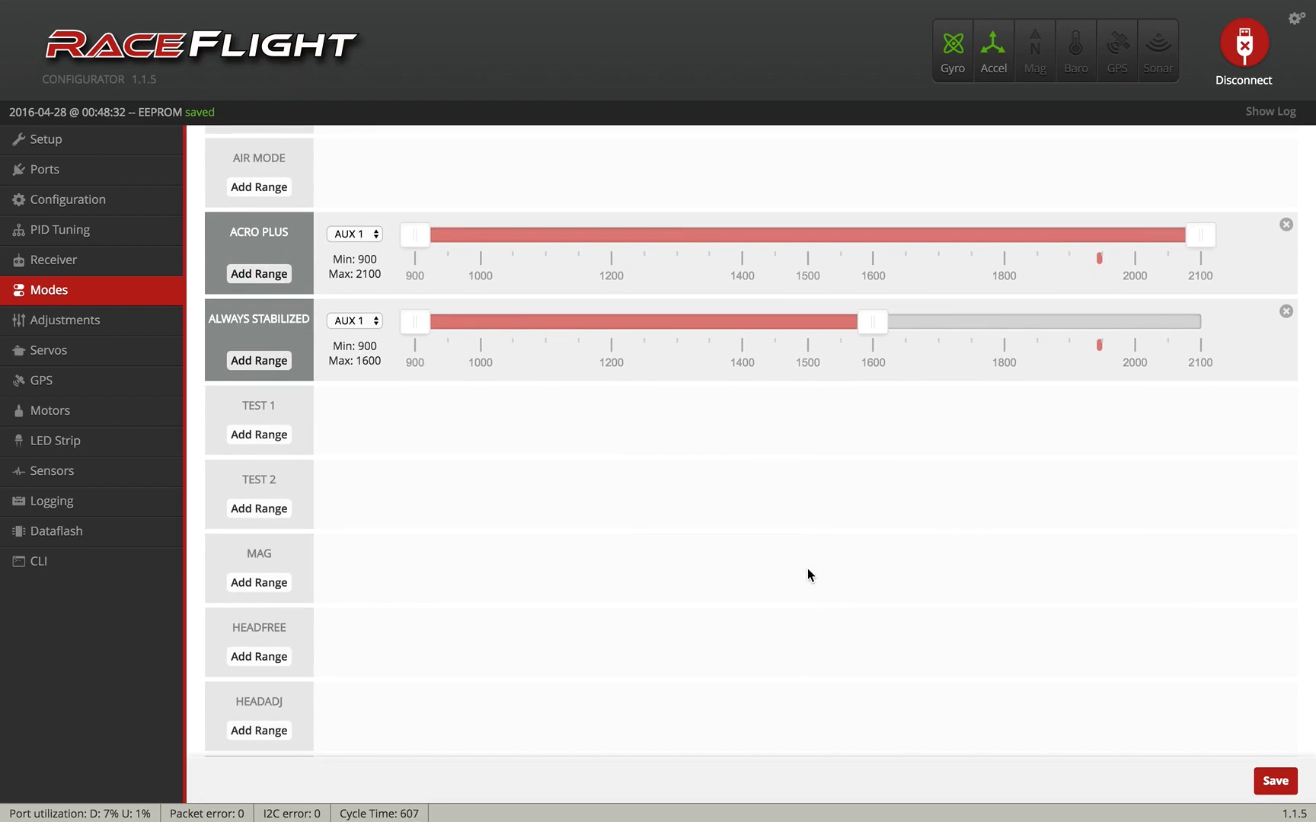
{"action": "scroll", "coordinate": [639, 569], "scroll_direction": "down", "scroll_amount": 2}
{"action": "scroll", "coordinate": [639, 563], "scroll_direction": "down", "scroll_amount": 1}
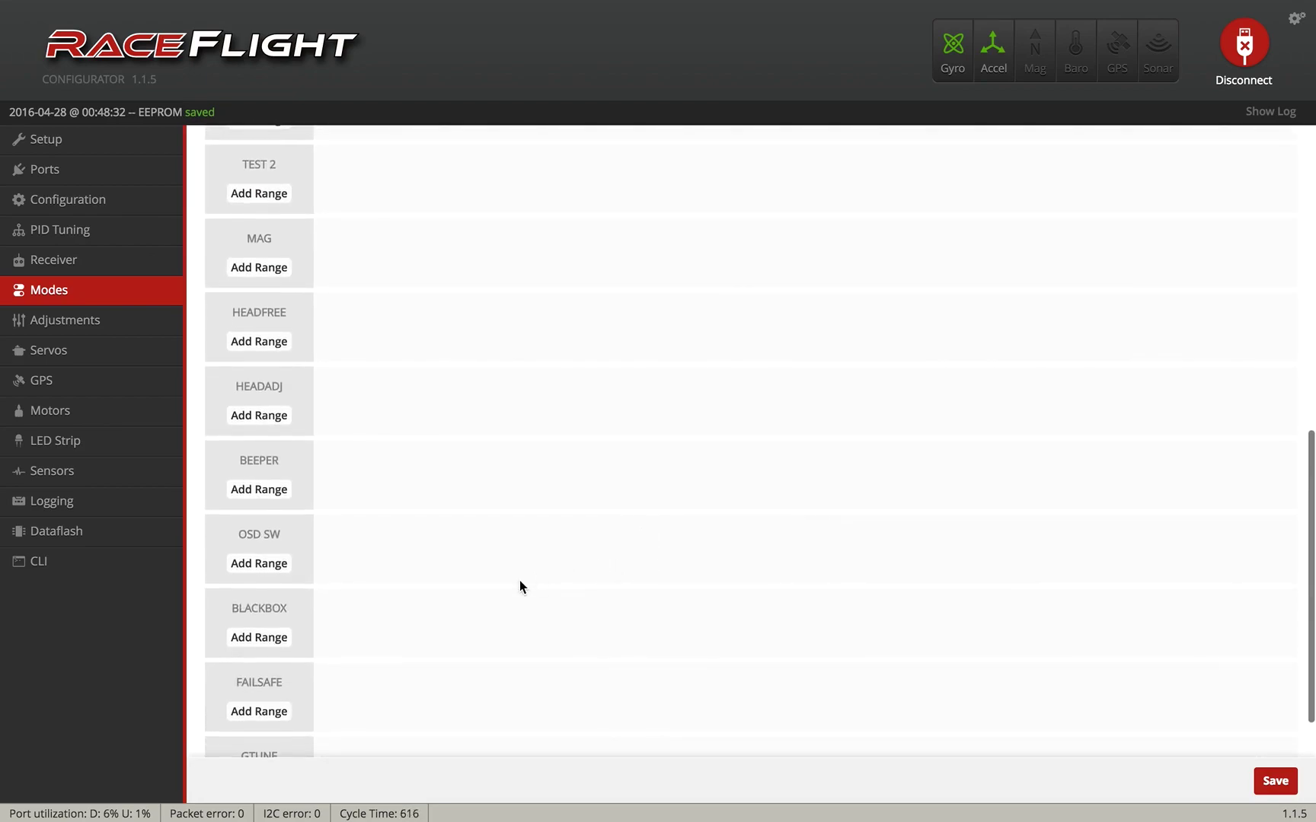
{"action": "scroll", "coordinate": [519, 580], "scroll_direction": "down", "scroll_amount": 1}
Add a BEEPER range on AUX 3 spanning 900–1200
{"action": "left_click", "coordinate": [260, 468]}
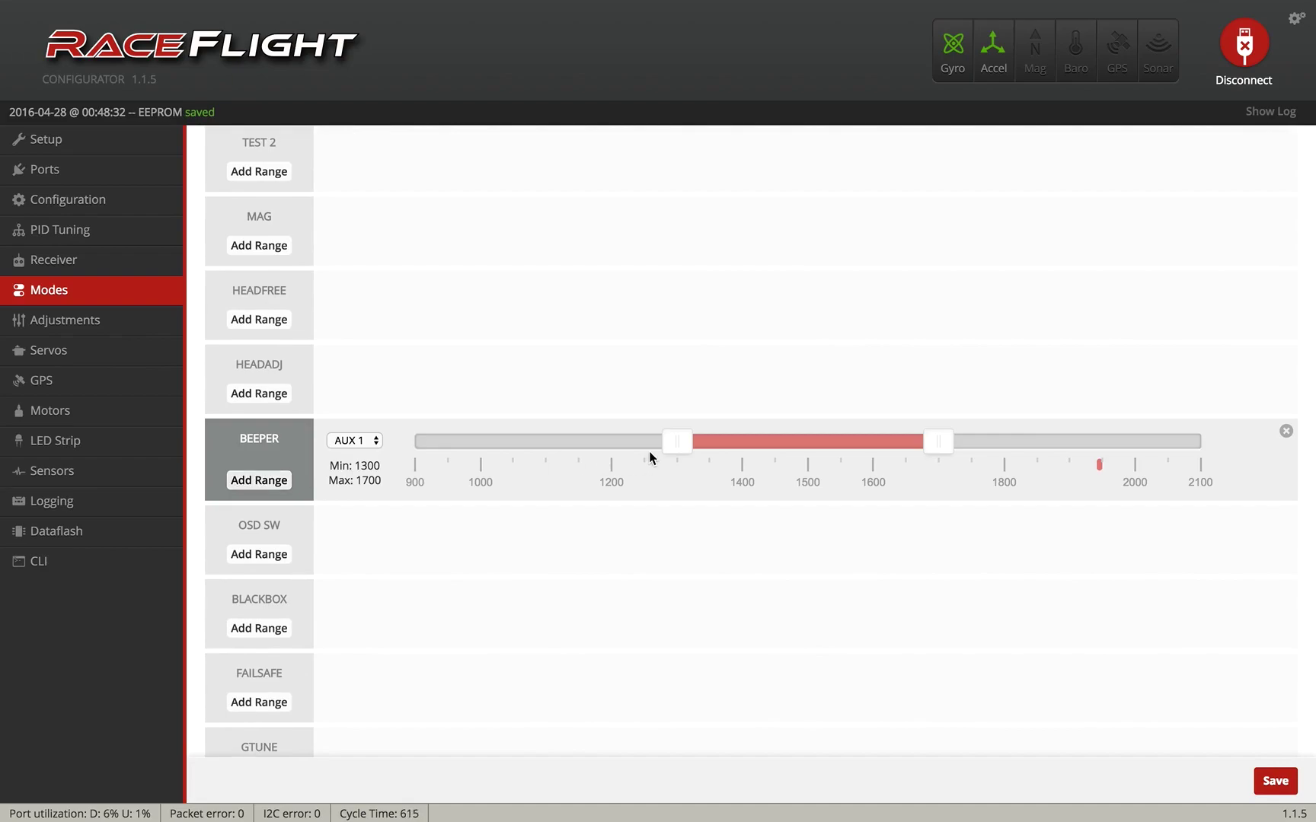
{"action": "left_click_drag", "start_coordinate": [663, 445], "coordinate": [234, 450]}
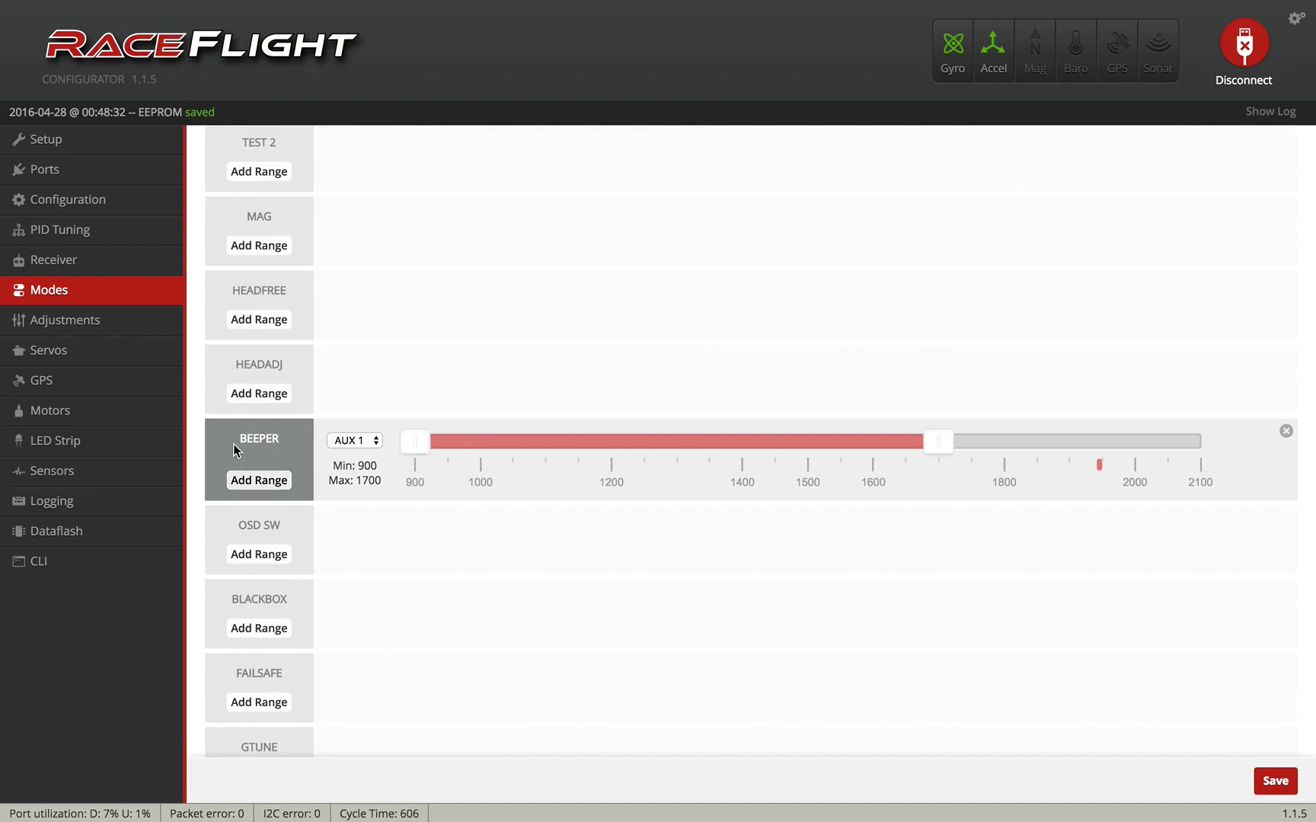
{"action": "left_click", "coordinate": [355, 440]}
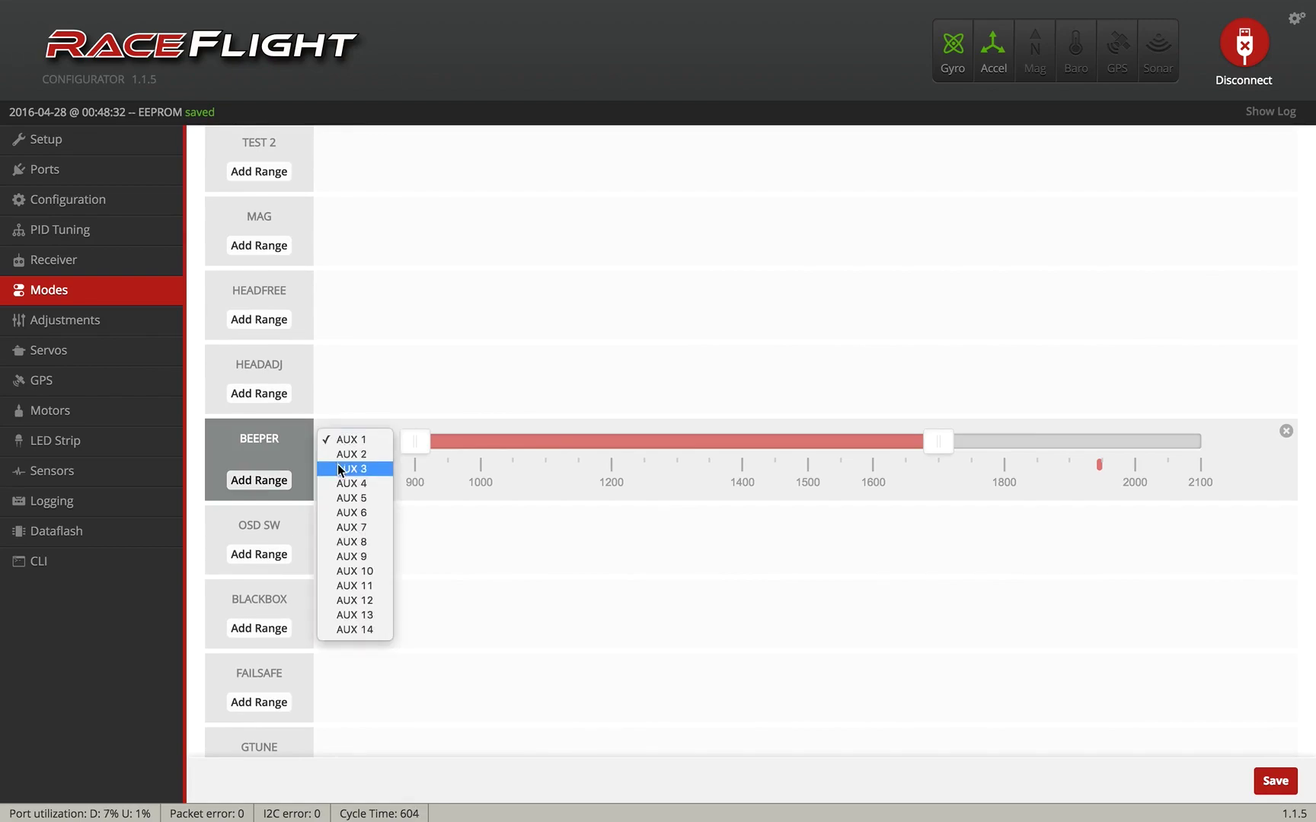
{"action": "left_click", "coordinate": [340, 470]}
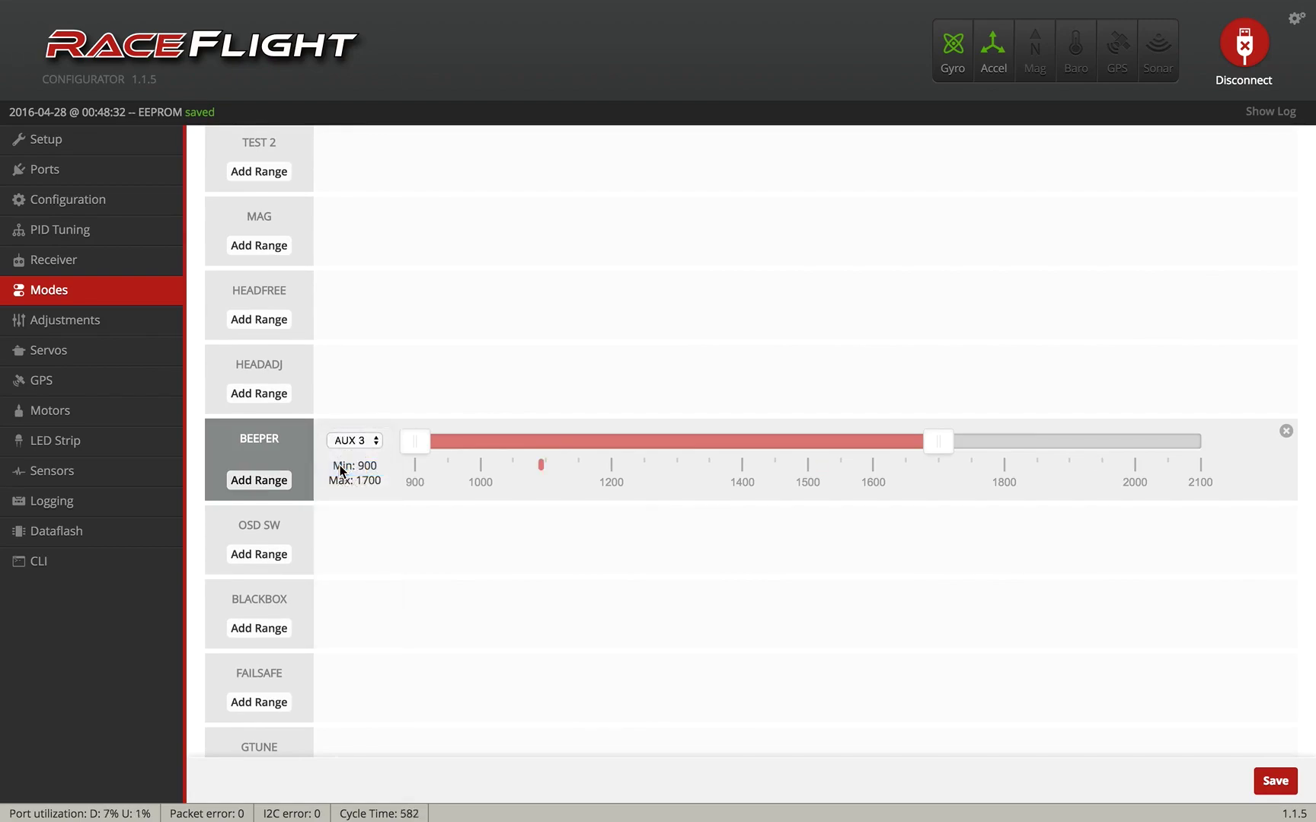
{"action": "left_click_drag", "start_coordinate": [938, 442], "coordinate": [611, 447]}
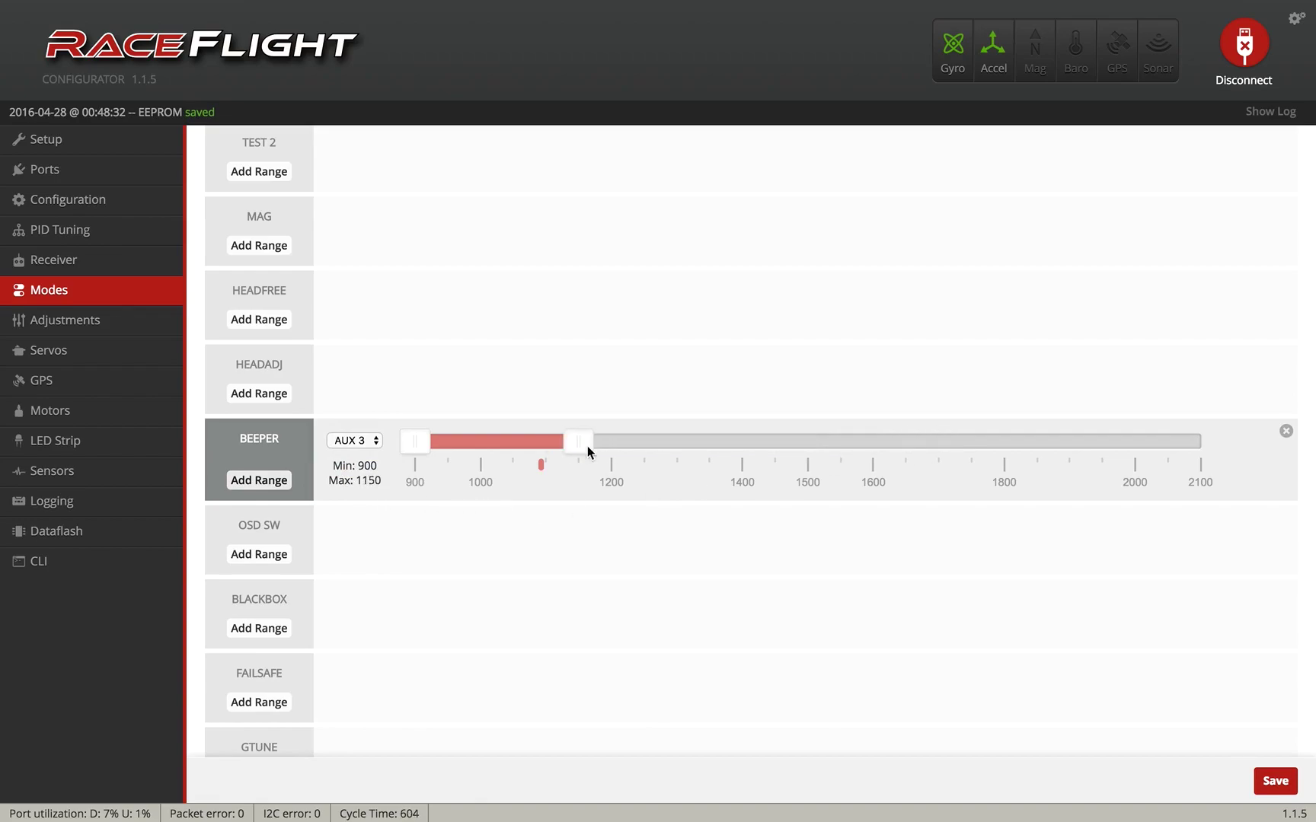
{"action": "scroll", "coordinate": [555, 559], "scroll_direction": "down", "scroll_amount": 2}
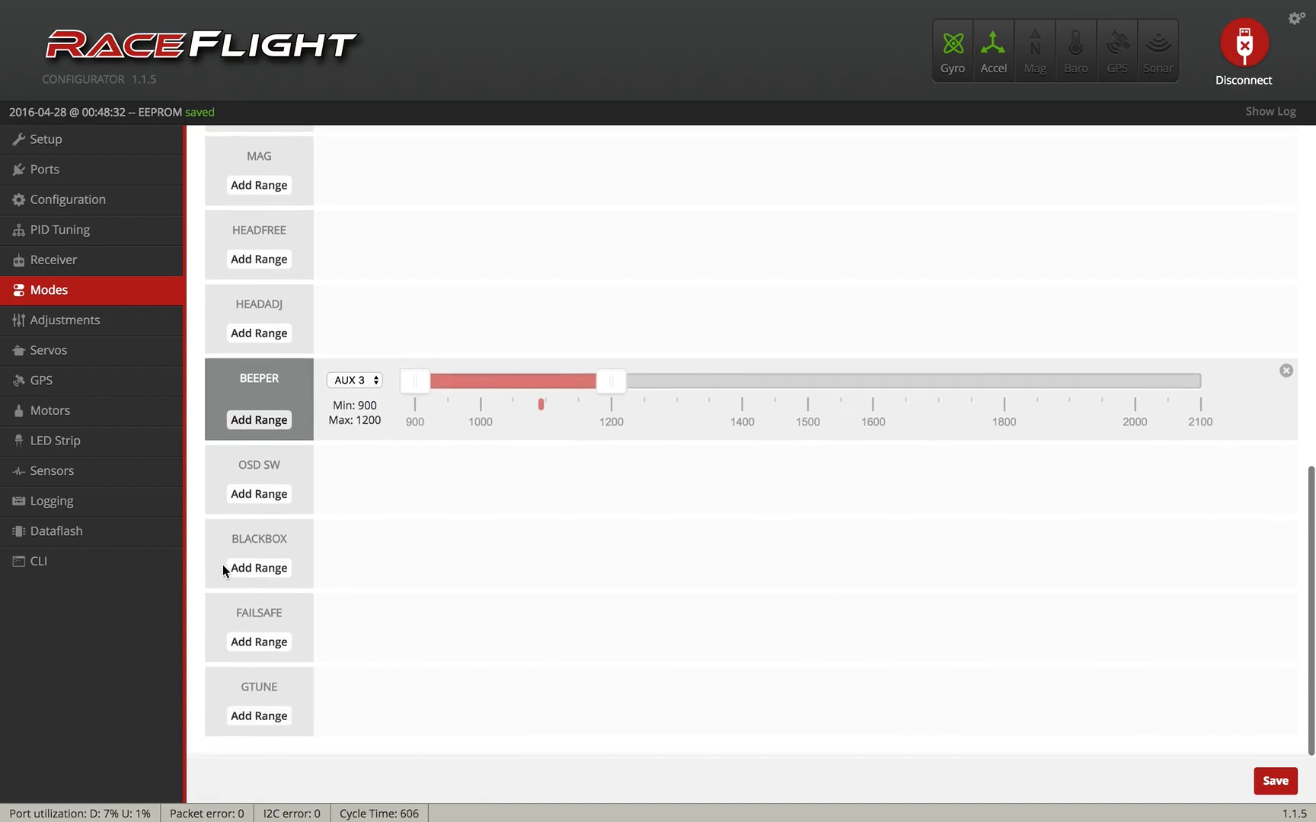
Add a BLACKBOX range on AUX 4 spanning 900–1200
{"action": "left_click", "coordinate": [252, 571]}
{"action": "left_click", "coordinate": [355, 542]}
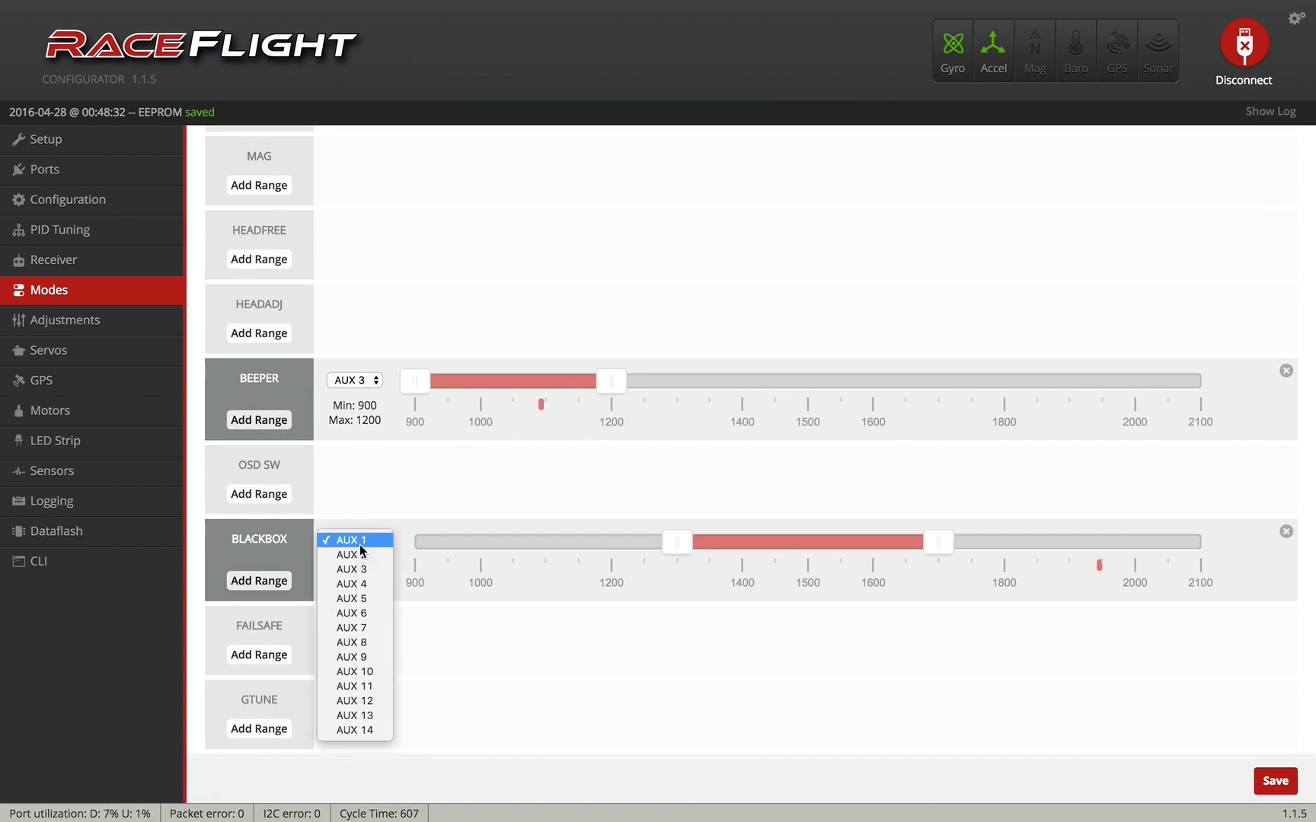
{"action": "left_click", "coordinate": [356, 555]}
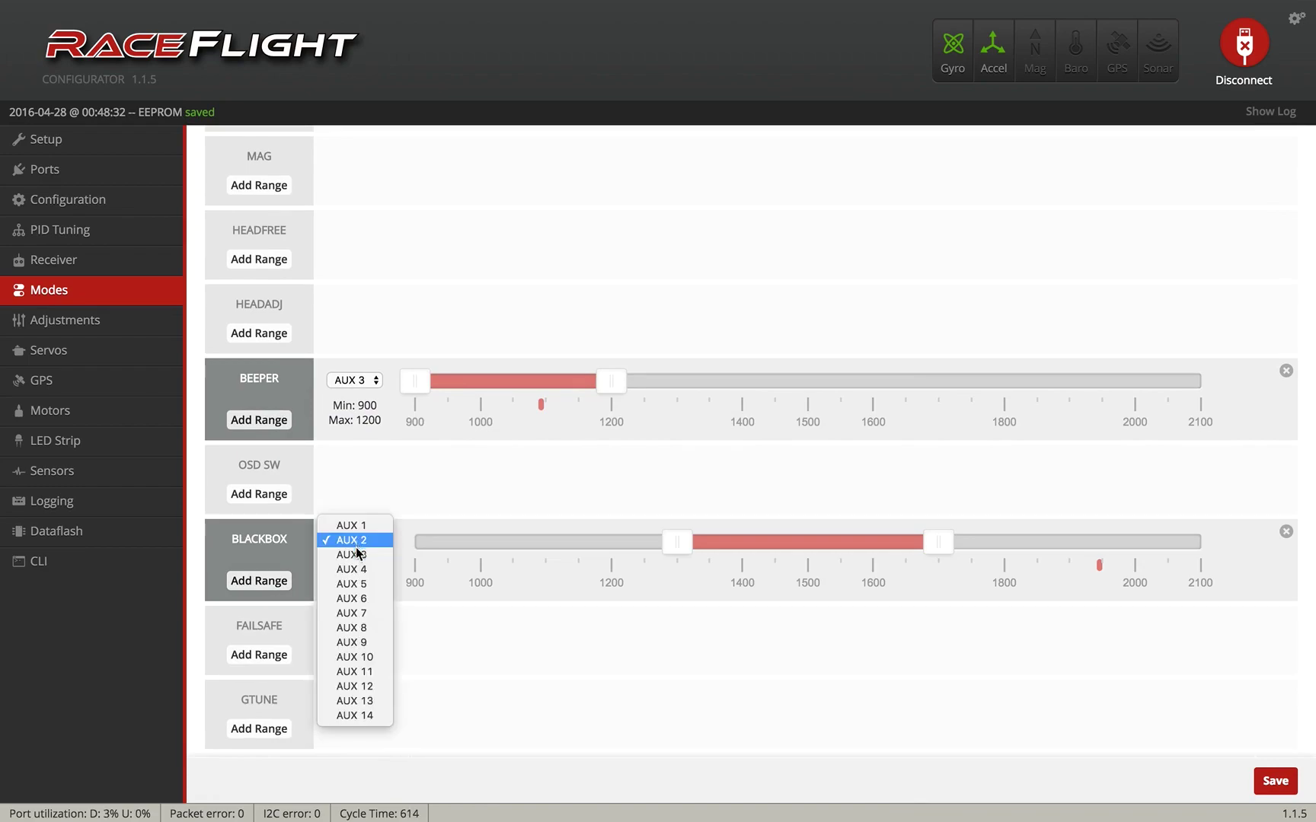
{"action": "left_click", "coordinate": [354, 572]}
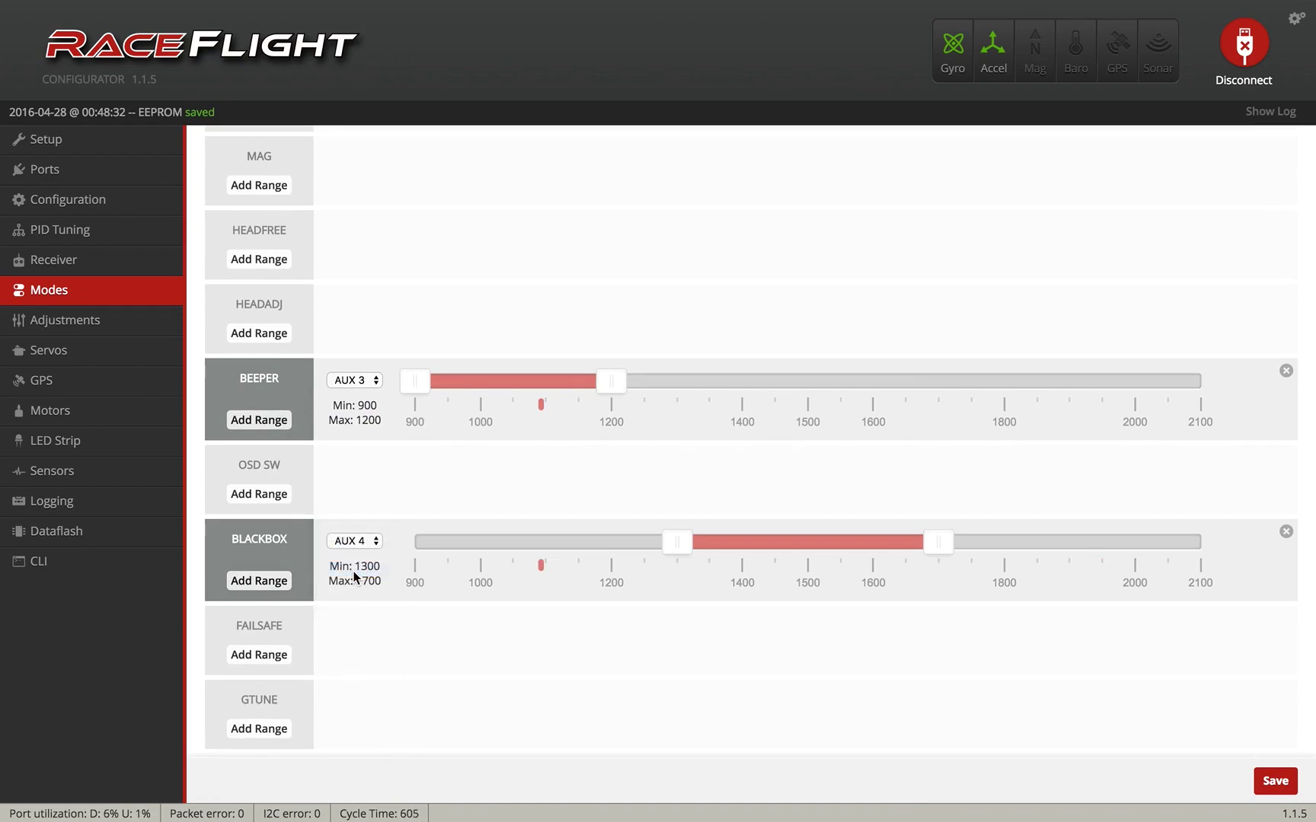
{"action": "left_click_drag", "start_coordinate": [679, 539], "coordinate": [389, 542]}
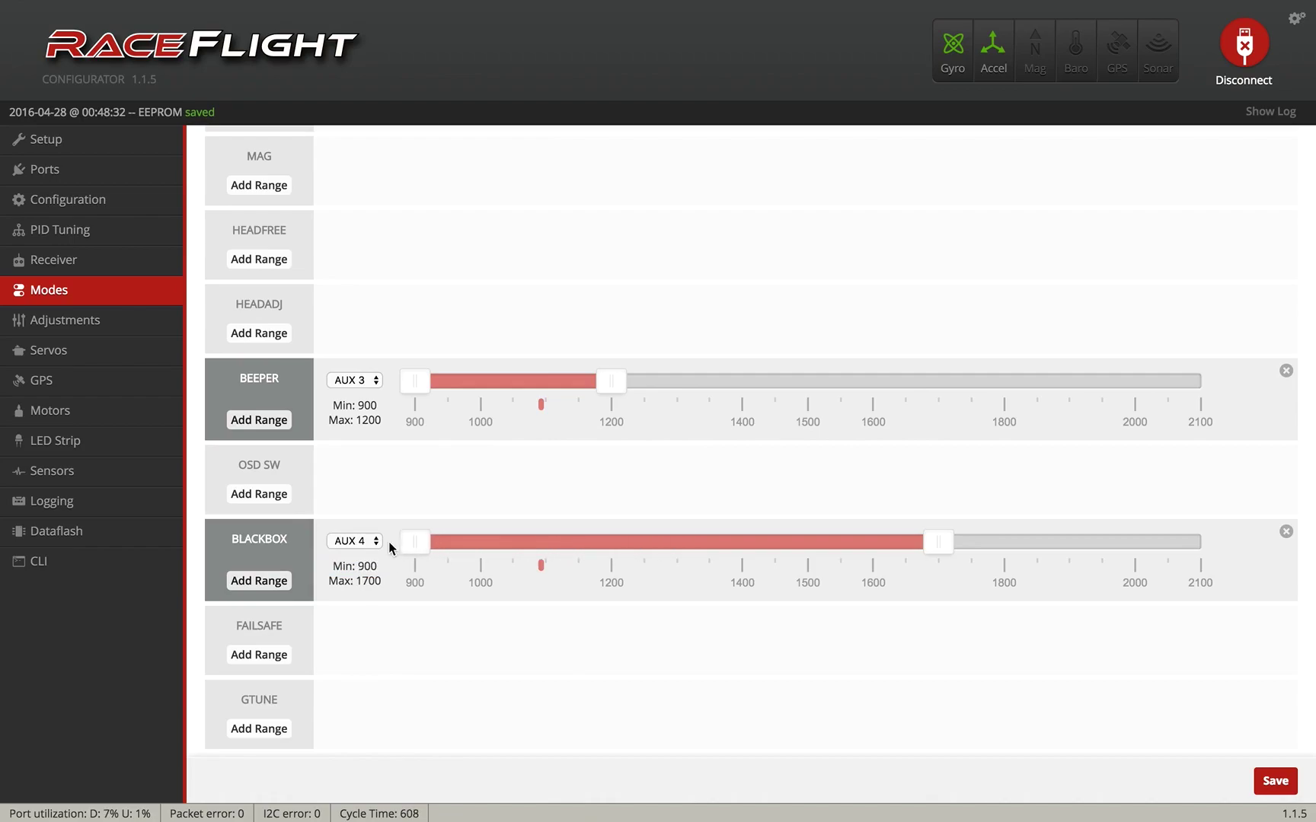
{"action": "left_click_drag", "start_coordinate": [935, 542], "coordinate": [597, 546]}
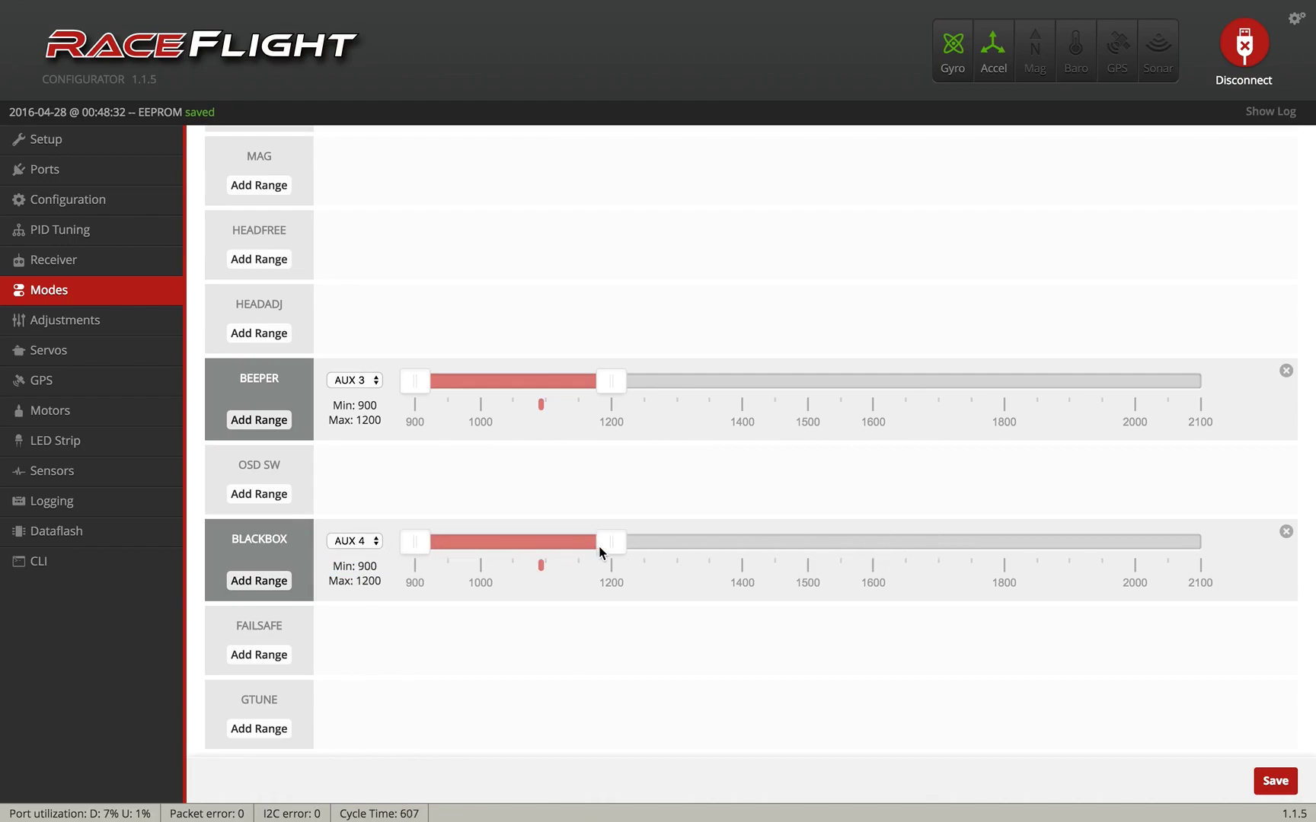
{"action": "scroll", "coordinate": [611, 659], "scroll_direction": "down", "scroll_amount": 1}
{"action": "scroll", "coordinate": [612, 660], "scroll_direction": "up", "scroll_amount": 5}
{"action": "scroll", "coordinate": [611, 665], "scroll_direction": "up", "scroll_amount": 5}
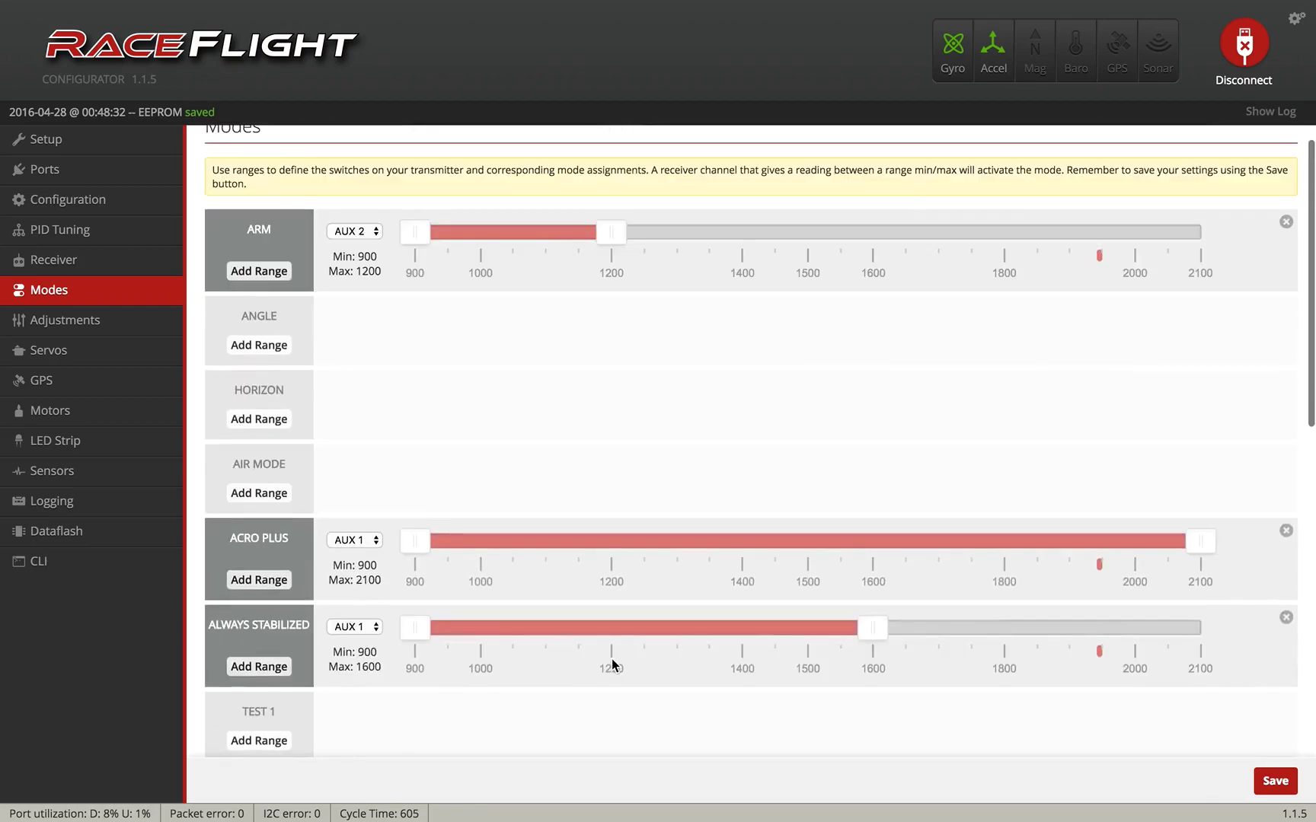
Save the mode ranges to the board's EEPROM, saving again after reviewing the list
{"action": "left_click", "coordinate": [1277, 784]}
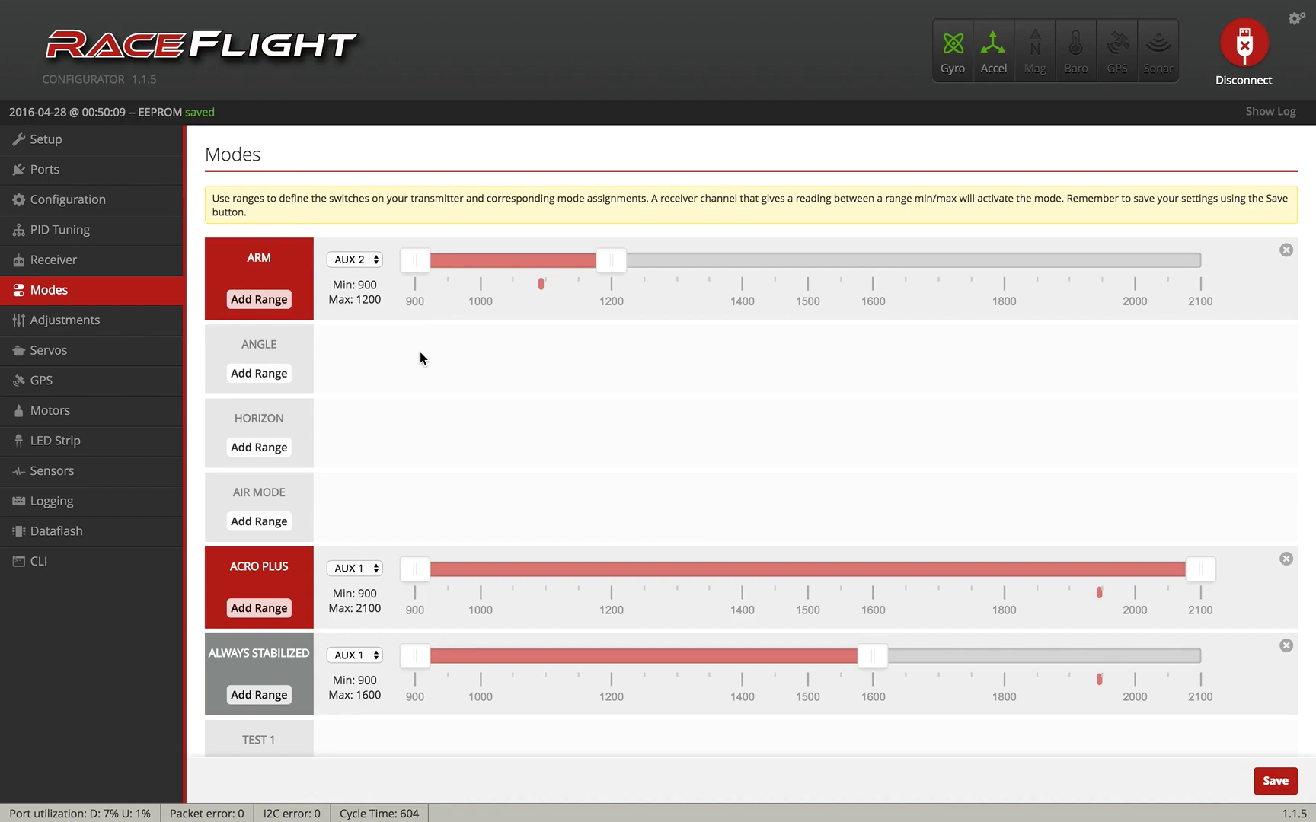
{"action": "scroll", "coordinate": [420, 352], "scroll_direction": "down", "scroll_amount": 3}
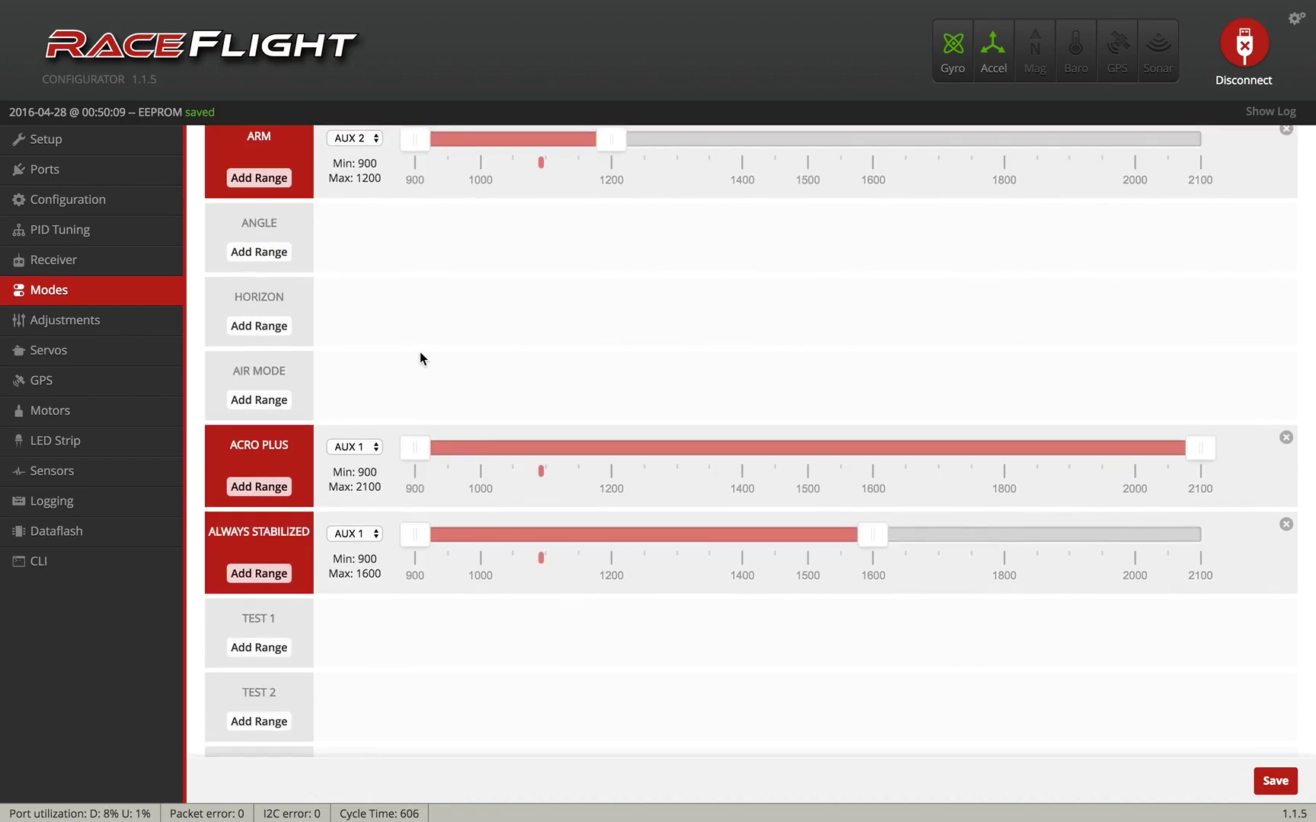
{"action": "scroll", "coordinate": [419, 351], "scroll_direction": "down", "scroll_amount": 5}
{"action": "scroll", "coordinate": [419, 352], "scroll_direction": "down", "scroll_amount": 8}
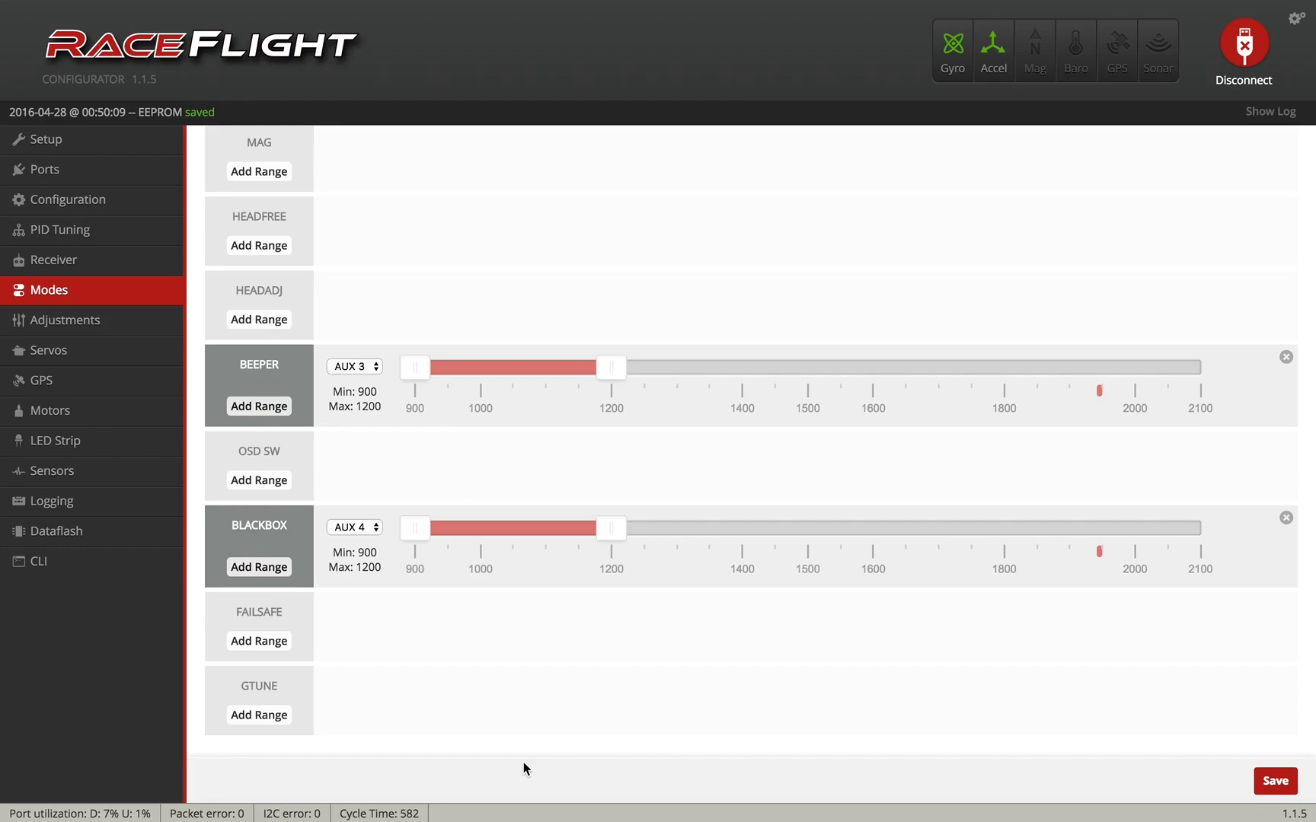
{"action": "scroll", "coordinate": [561, 605], "scroll_direction": "up", "scroll_amount": 3}
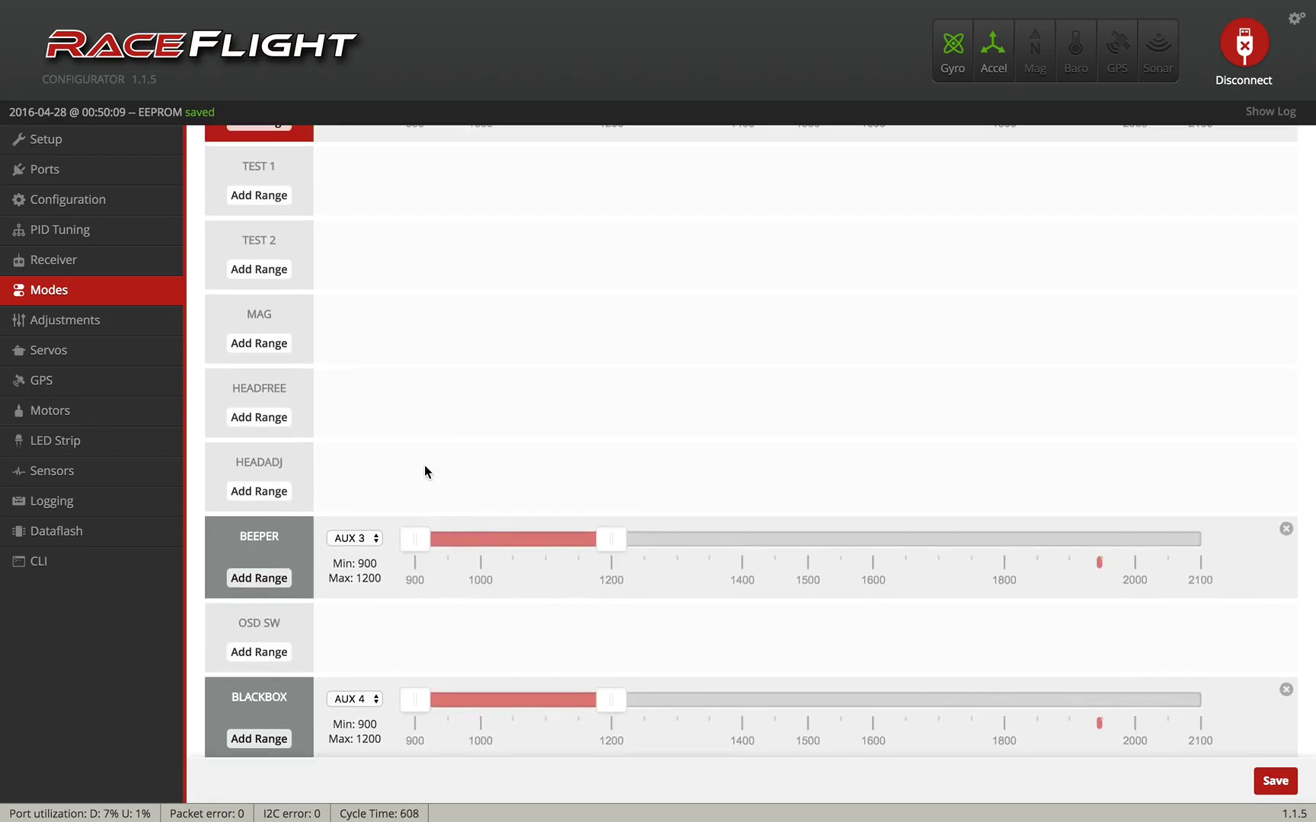
{"action": "left_click", "coordinate": [1284, 790]}
Look over the Dataflash and Motors pages, finishing on the Setup page
{"action": "left_click", "coordinate": [68, 534]}
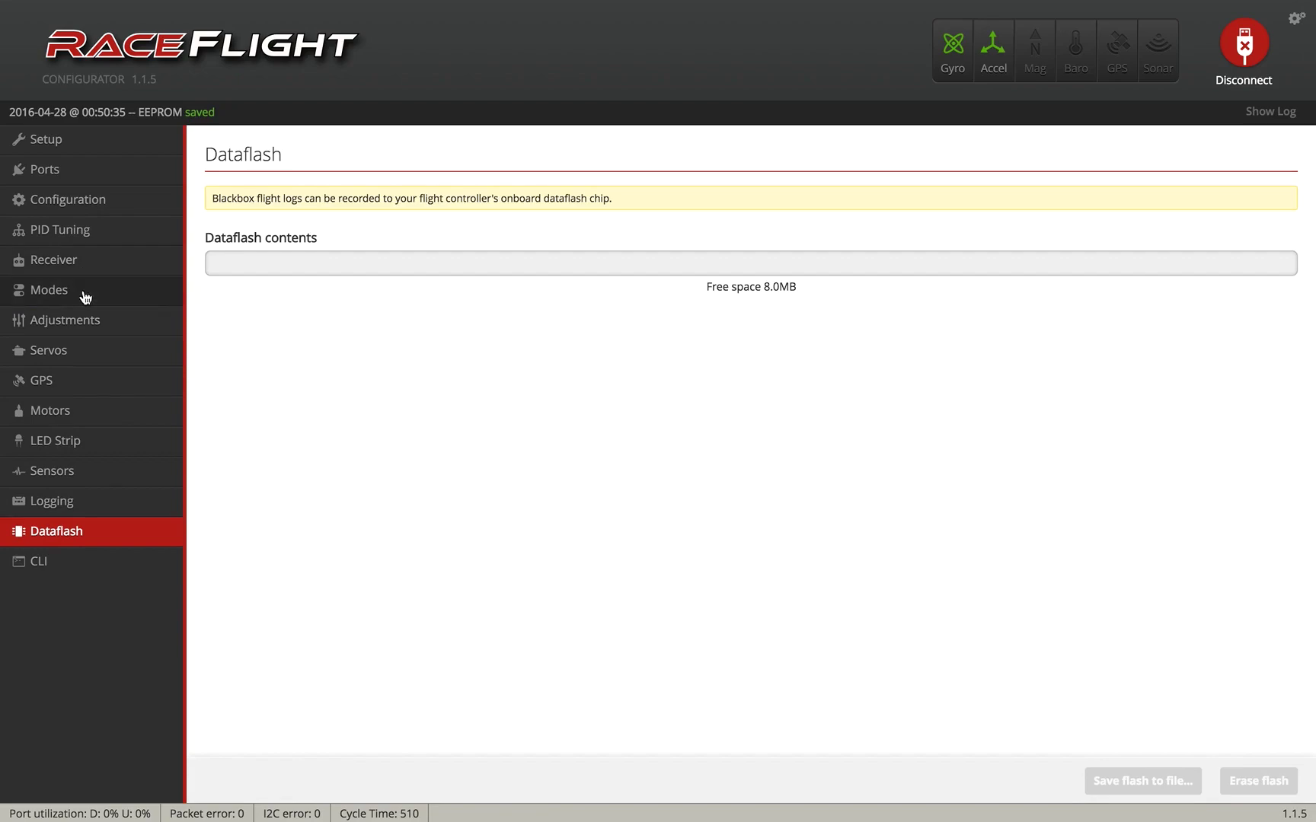
{"action": "left_click", "coordinate": [57, 417]}
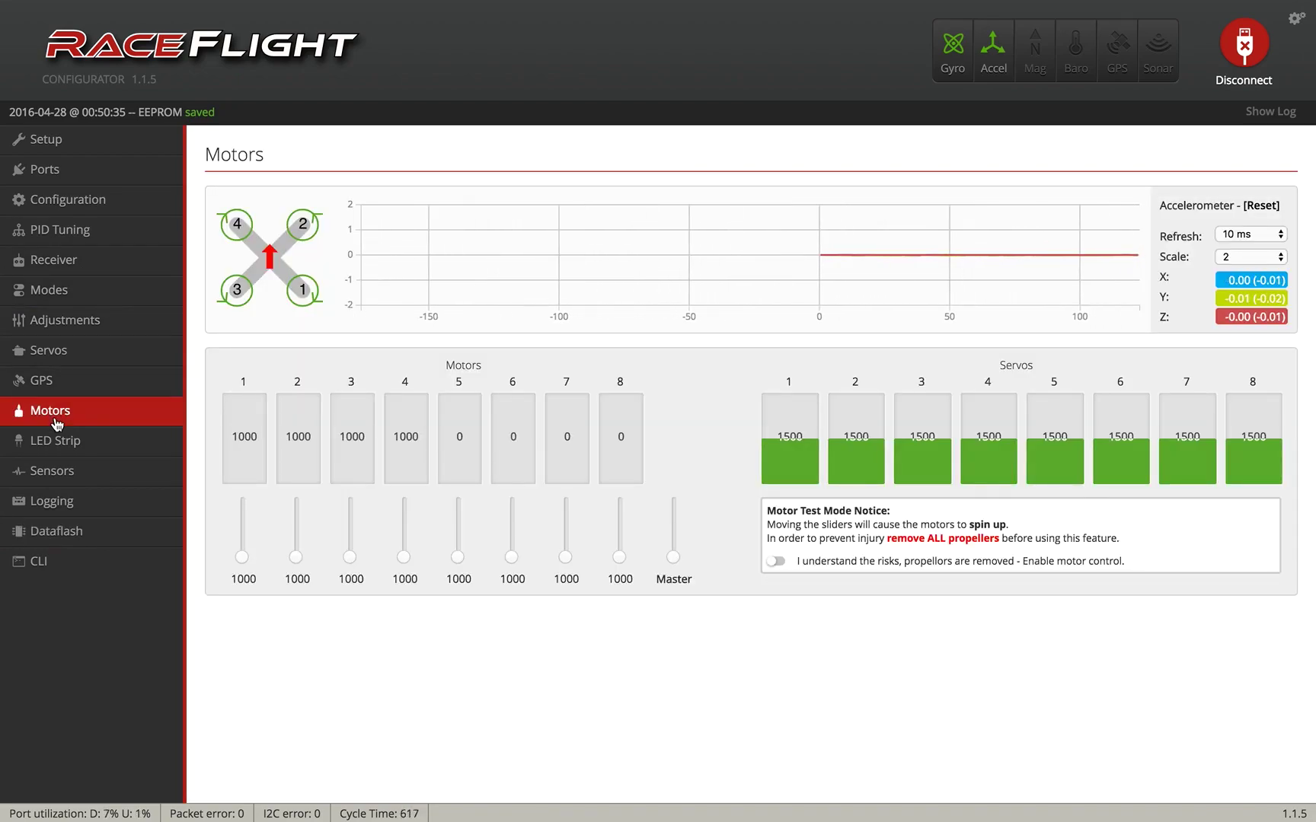
{"action": "left_click", "coordinate": [62, 142]}
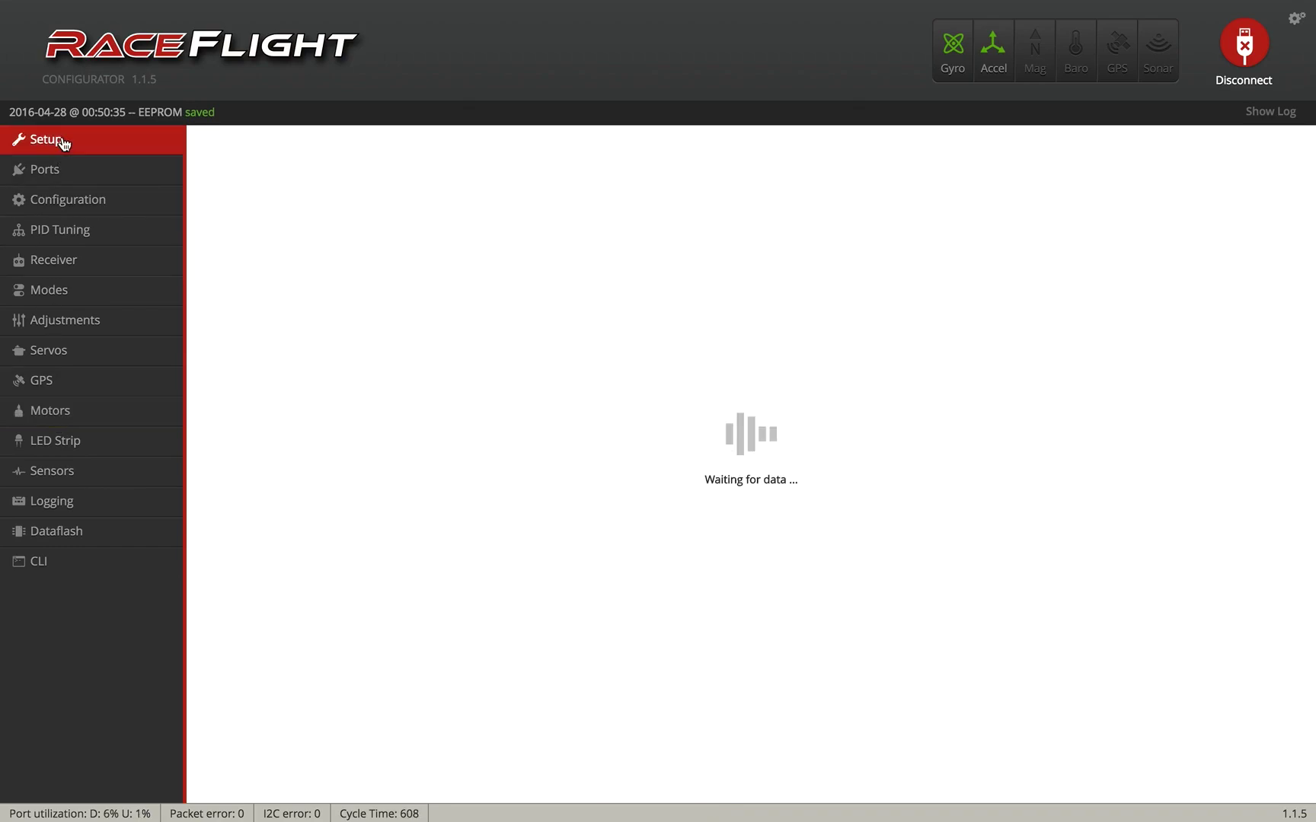
In PID Tuning, set the Proportional gains to roll 3,0, pitch 4,0 and yaw 8,0
{"action": "left_click", "coordinate": [74, 232]}
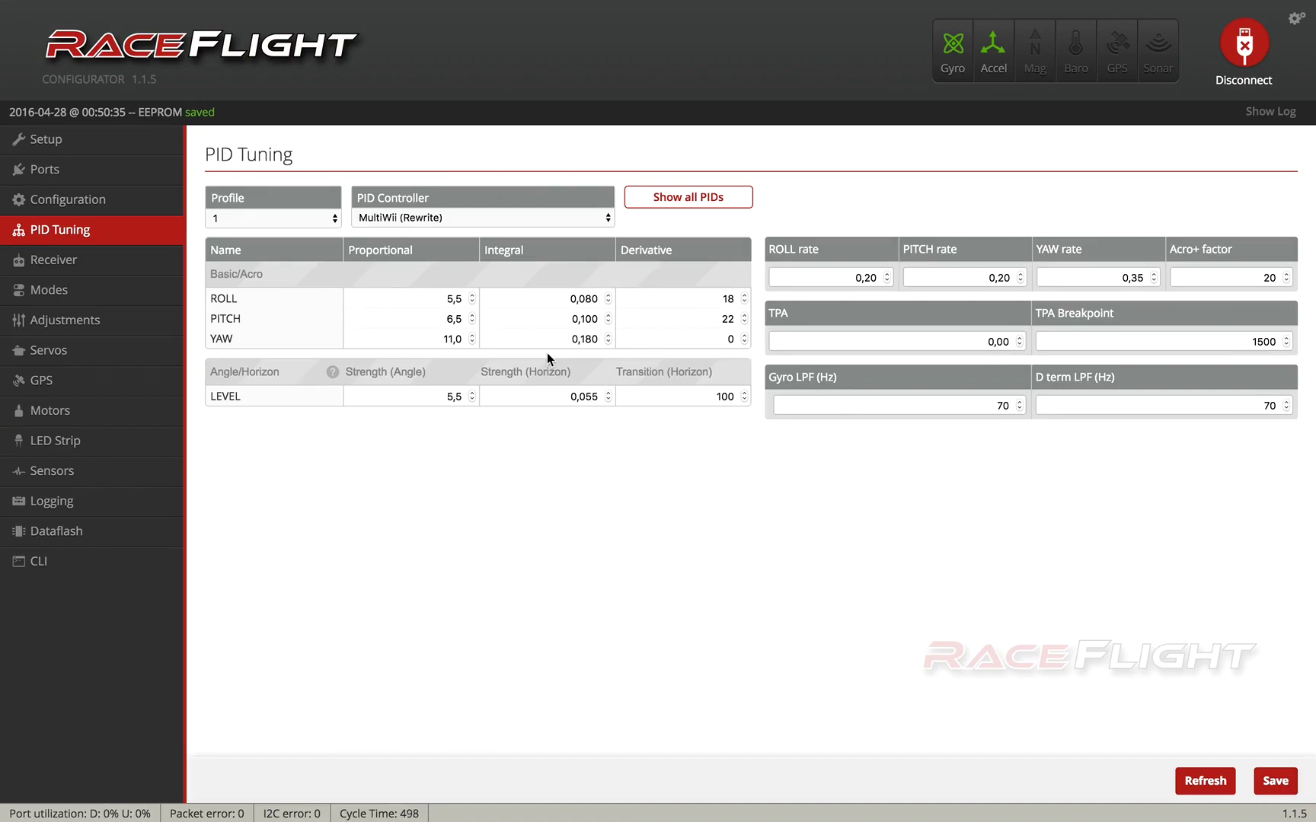
{"action": "double_click", "coordinate": [471, 299]}
{"action": "type", "text": "2,0"}
{"action": "key", "text": "super+a"}
{"action": "type", "text": "4"}
{"action": "key", "text": "BackSpace"}
{"action": "type", "text": "3,0"}
{"action": "double_click", "coordinate": [455, 319]}
{"action": "type", "text": "4,0"}
{"action": "double_click", "coordinate": [448, 340]}
{"action": "type", "text": "8"}
Set the roll, pitch and yaw Derivative gains to 0
{"action": "double_click", "coordinate": [722, 297]}
{"action": "type", "text": "0"}
{"action": "left_click", "coordinate": [724, 319]}
{"action": "double_click", "coordinate": [730, 316]}
{"action": "left_click", "coordinate": [663, 337]}
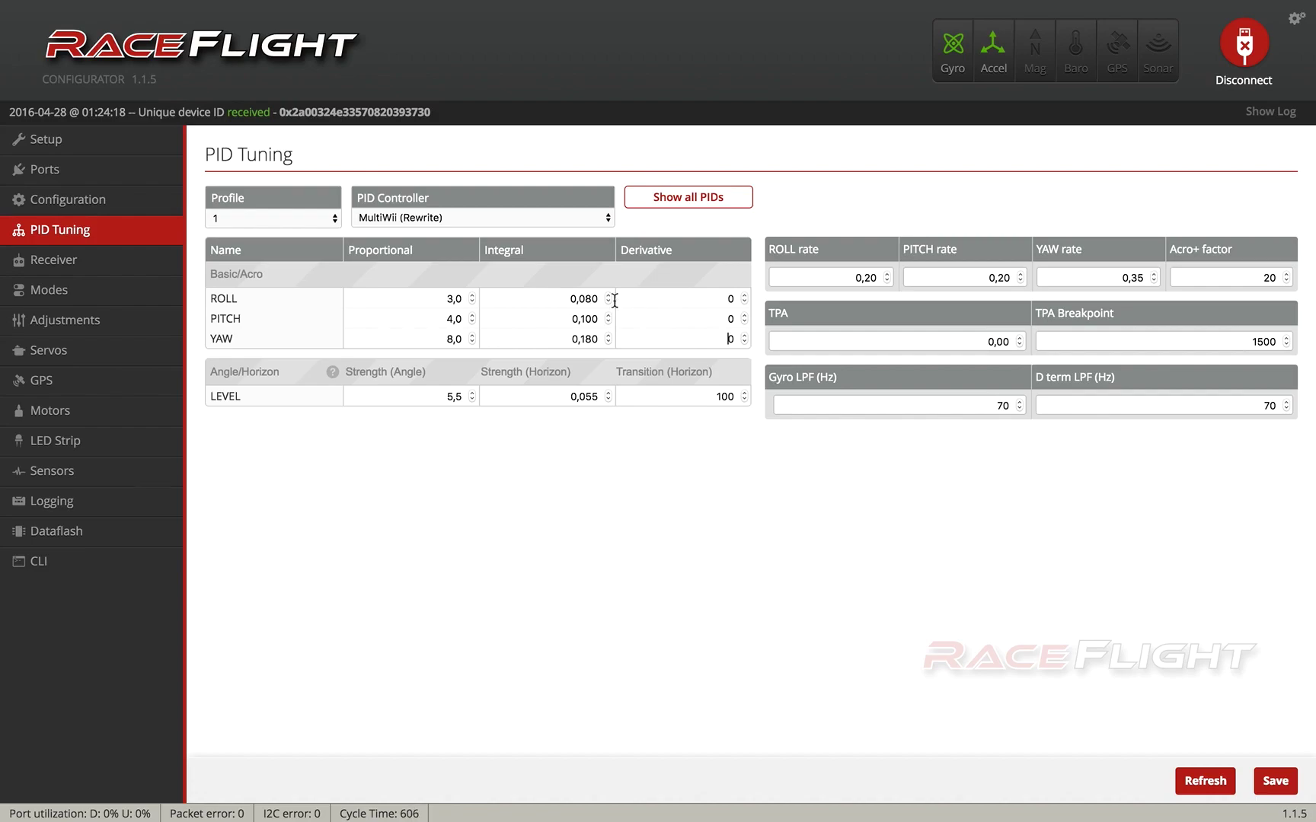
Enable ONESHOT125 ESC support in Configuration, replacing MULTISHOT, then return to PID Tuning
{"action": "left_click", "coordinate": [122, 210]}
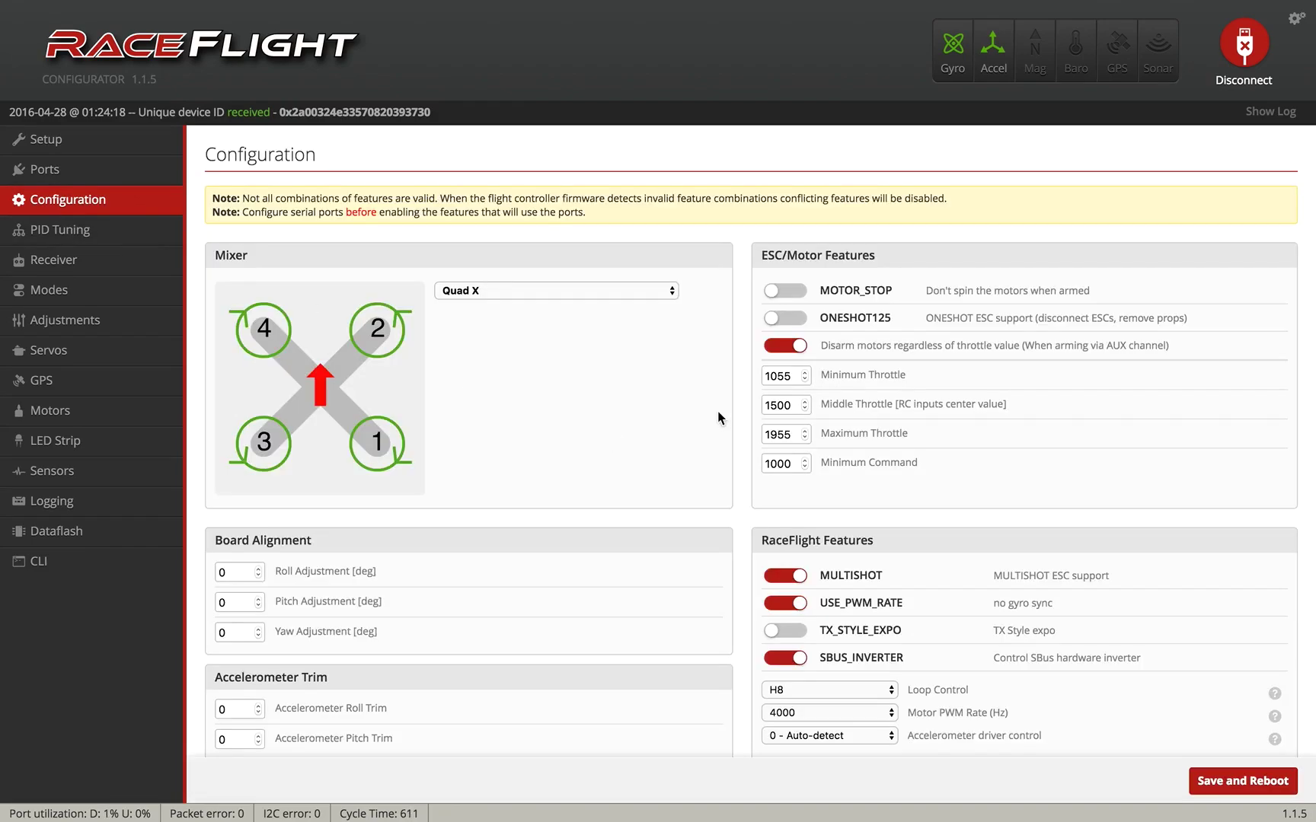
{"action": "left_click", "coordinate": [782, 318]}
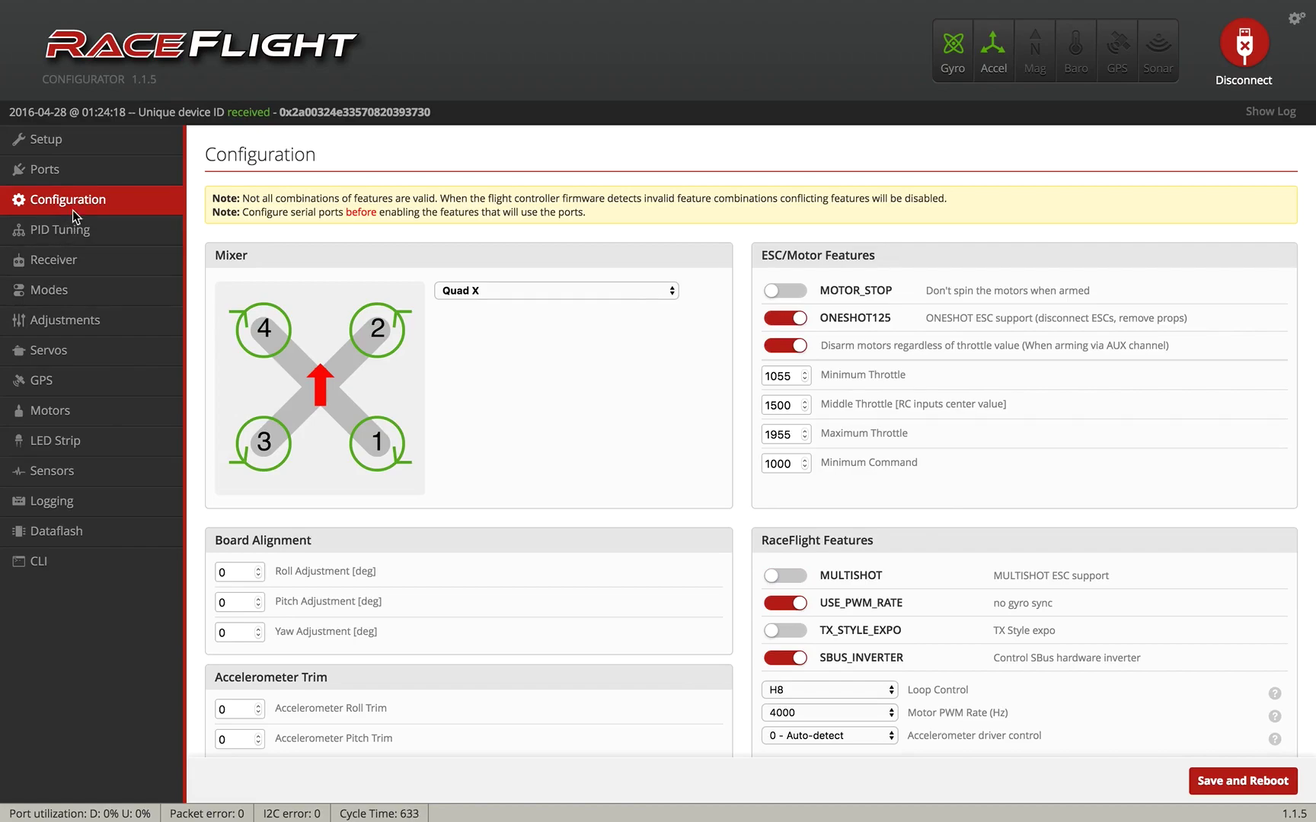
{"action": "left_click", "coordinate": [73, 236]}
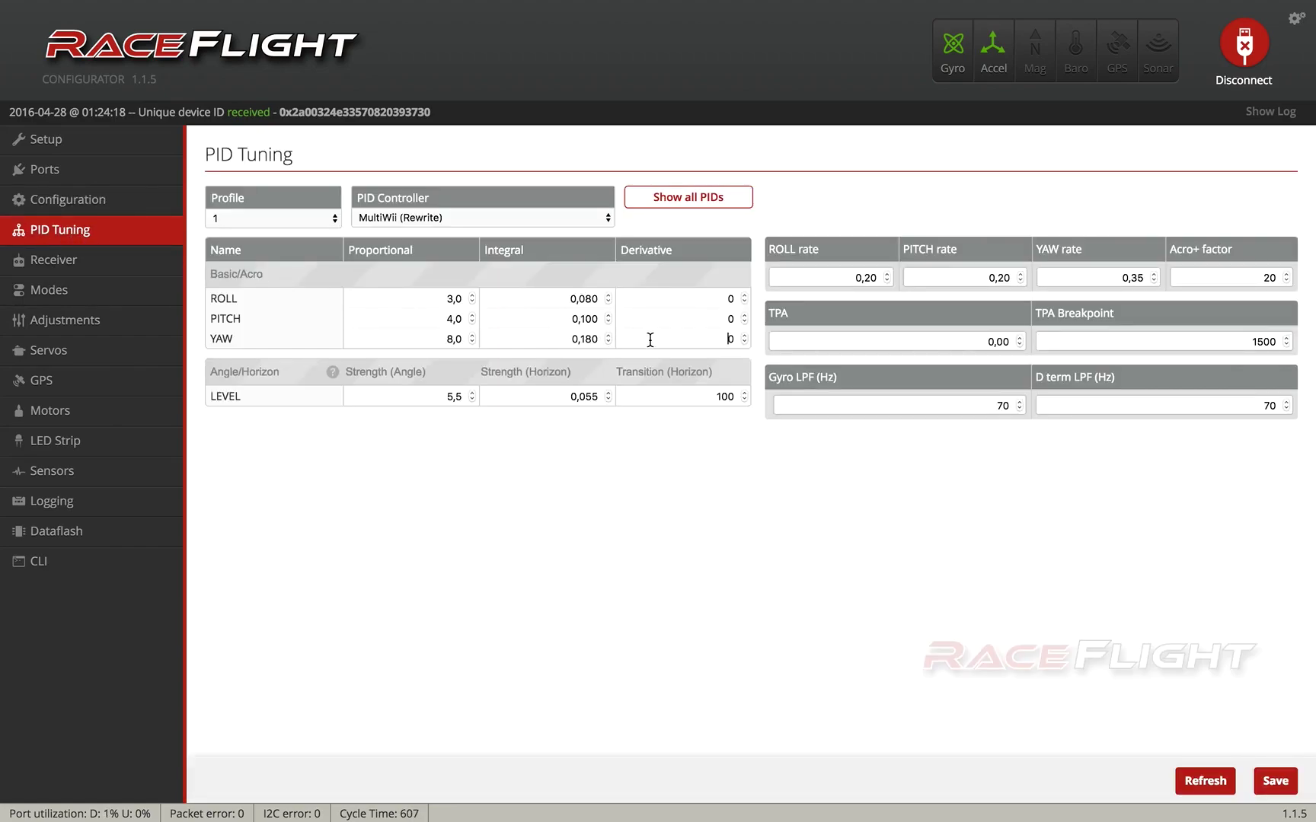